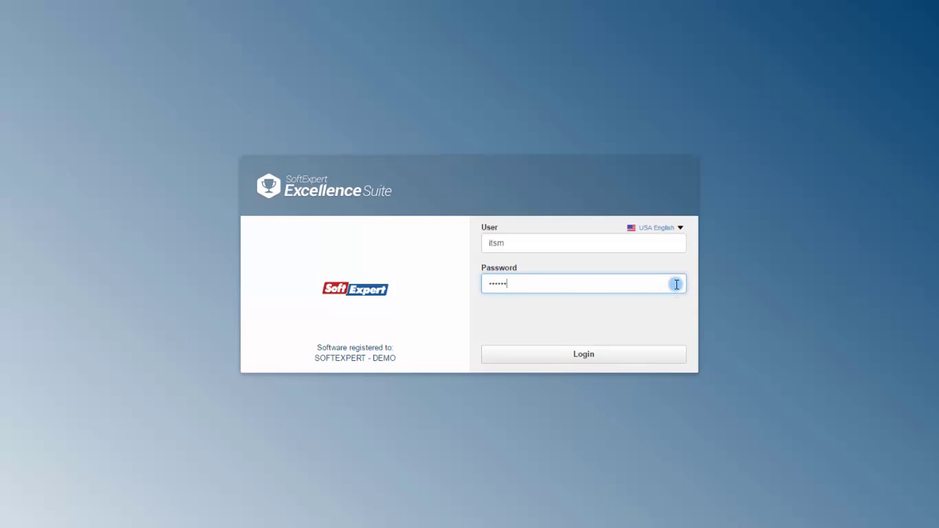
# Sign in and open the FMEA Failure cause record list.
pyautogui.press('Return')
pyautogui.click(315, 14)
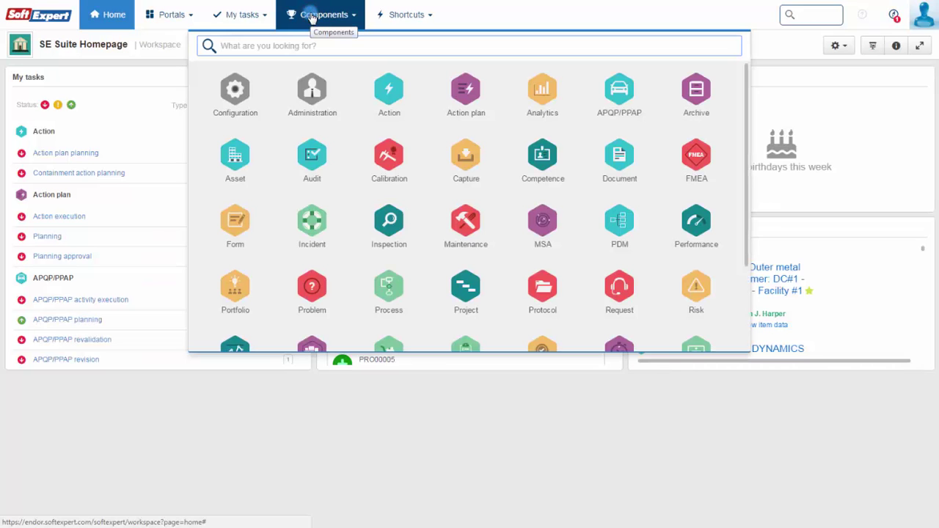
pyautogui.click(698, 157)
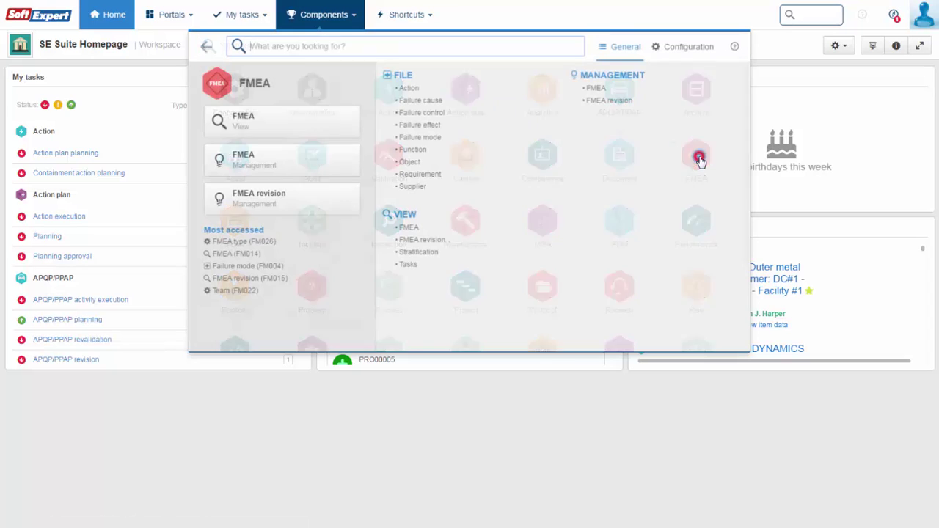
pyautogui.click(434, 101)
# Browse the FMEA Failure control list, then the Failure effect list.
pyautogui.click(330, 15)
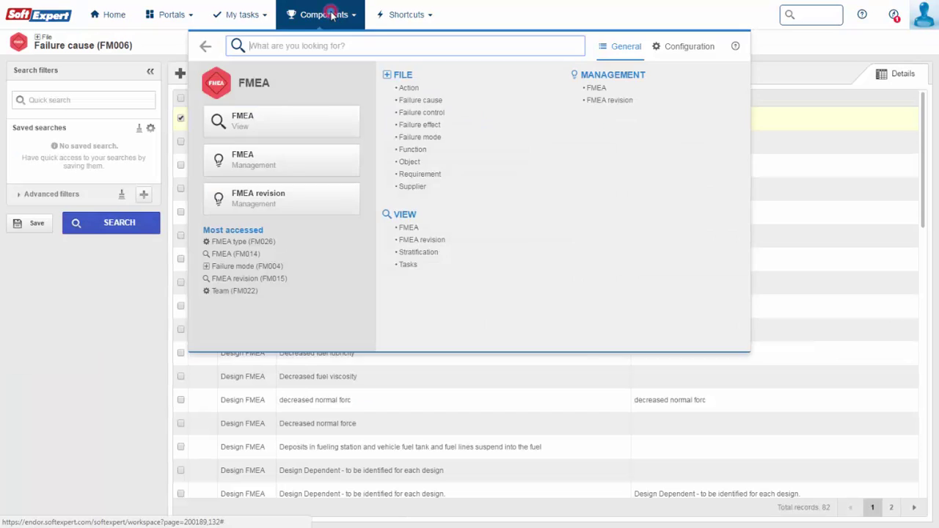
pyautogui.click(446, 116)
pyautogui.click(330, 15)
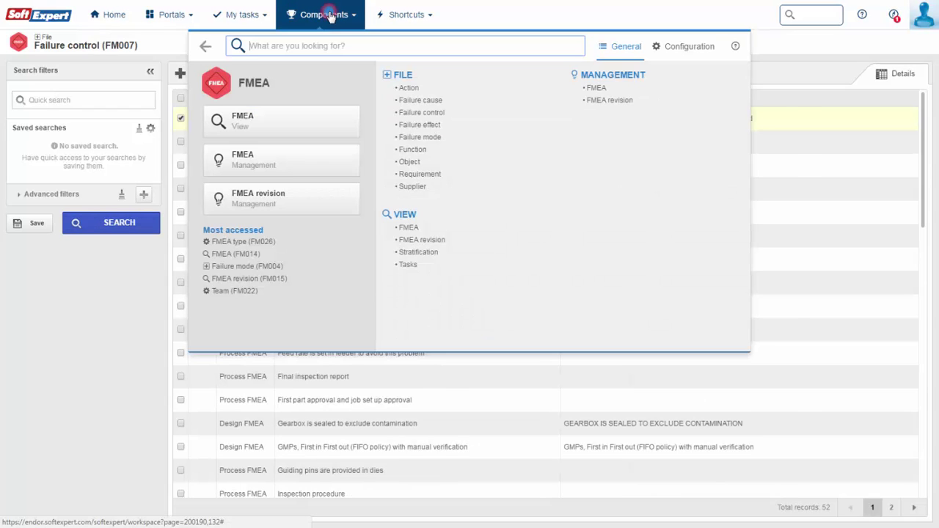
pyautogui.click(439, 126)
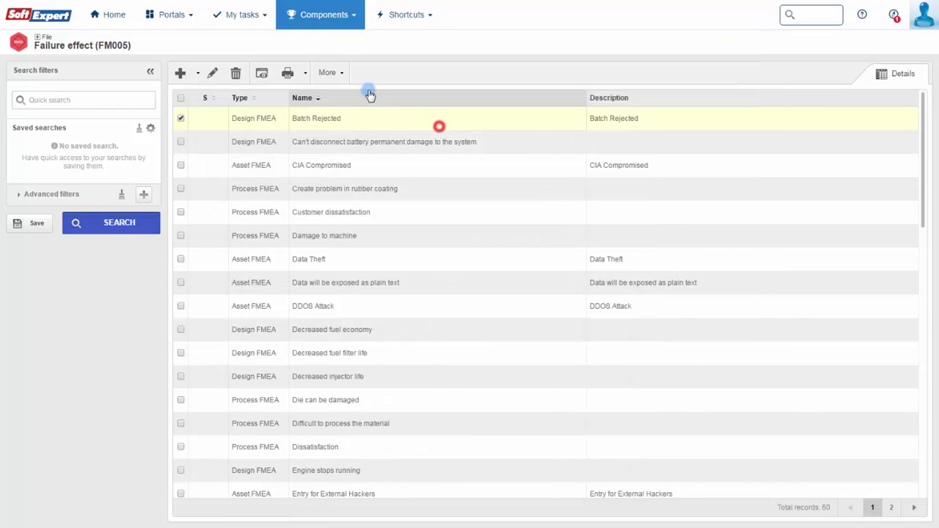
pyautogui.click(316, 14)
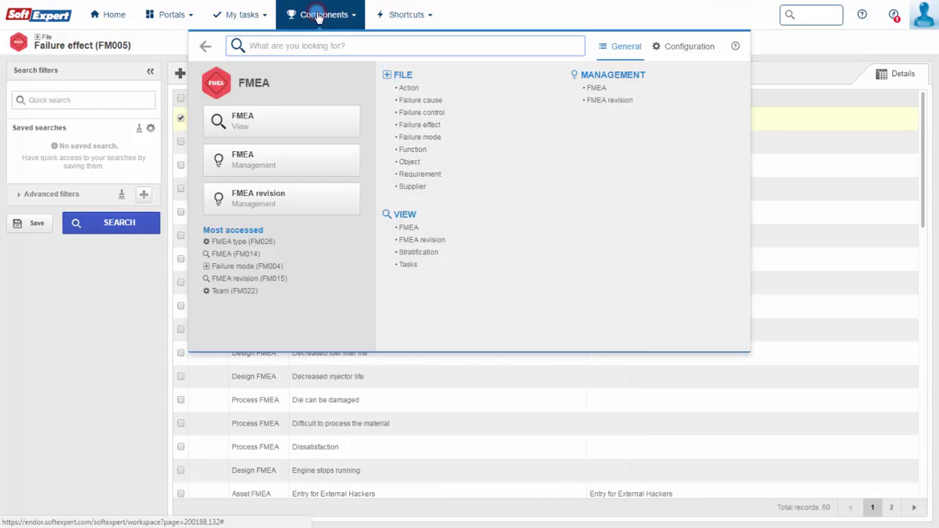
# Open the Quality management team (003) from the FMEA Team configuration for editing.
pyautogui.click(689, 48)
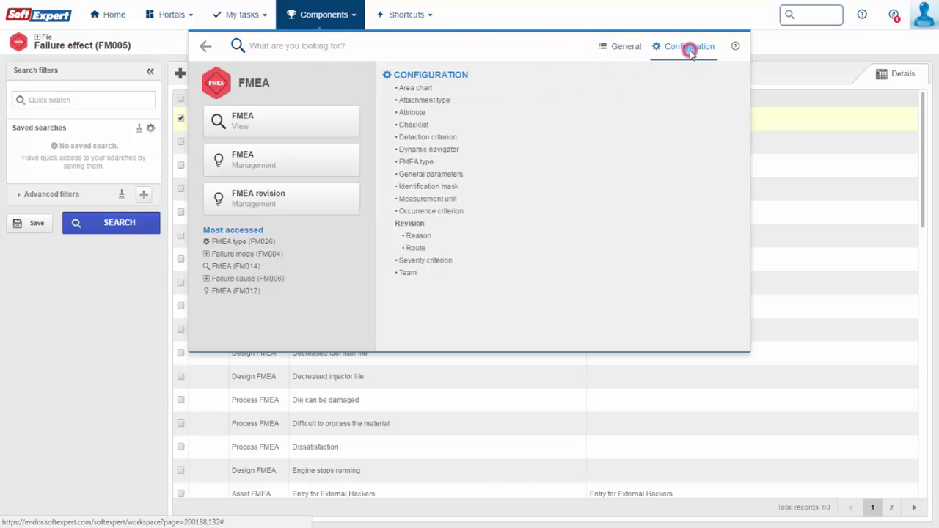
pyautogui.click(408, 272)
pyautogui.click(301, 117)
pyautogui.click(212, 73)
pyautogui.moveTo(452, 326); pyautogui.dragTo(528, 322)
# Check the member types offered for team 003, then close both dialogs without saving.
pyautogui.click(614, 235)
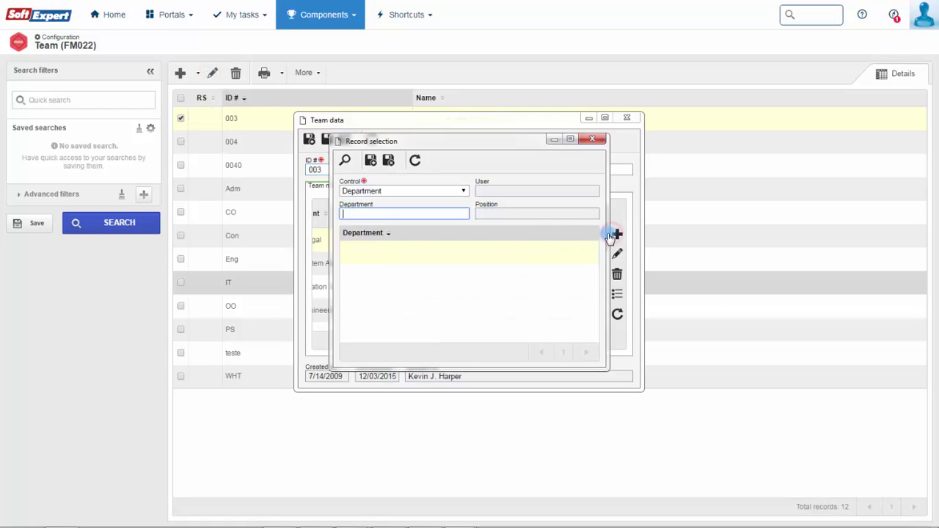
pyautogui.click(463, 191)
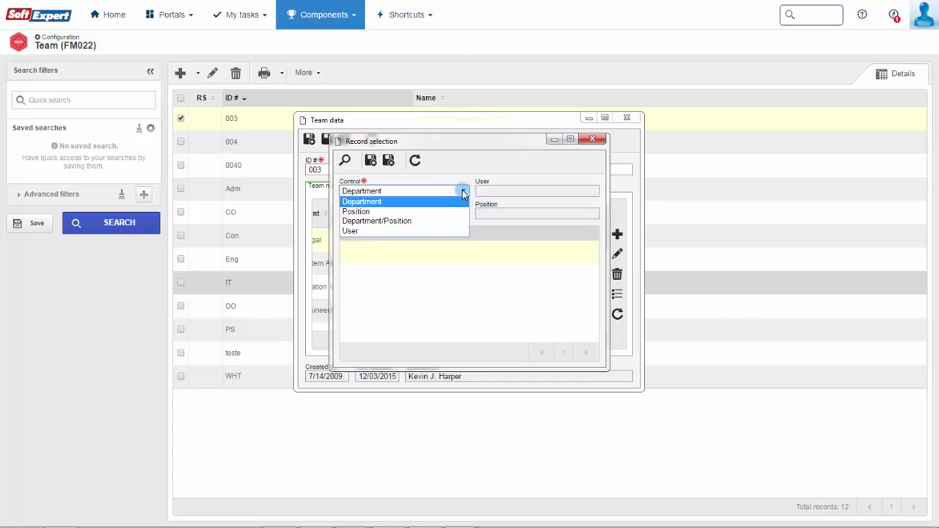
pyautogui.click(591, 139)
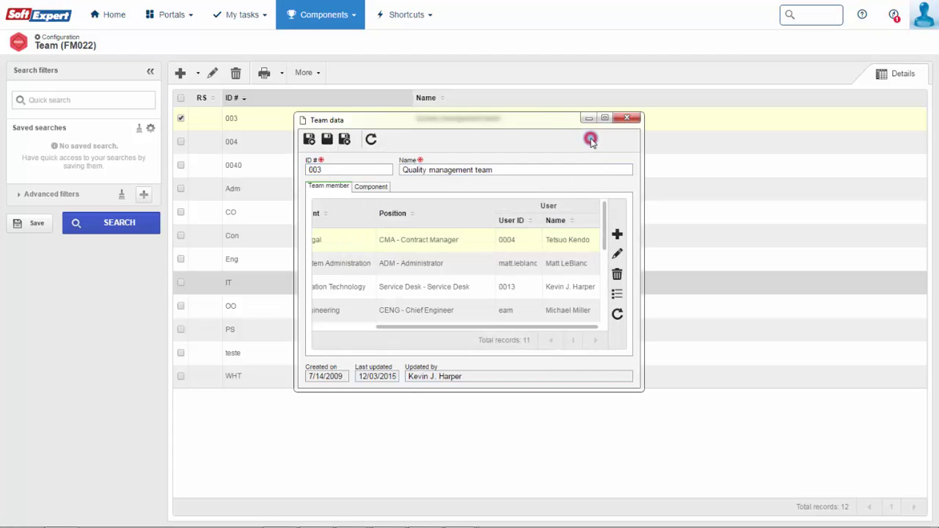
pyautogui.click(634, 118)
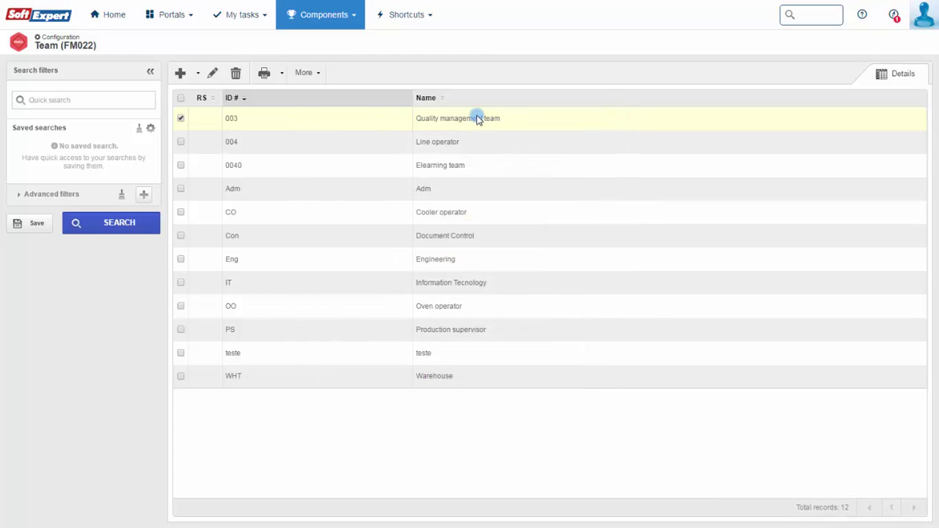
pyautogui.click(300, 22)
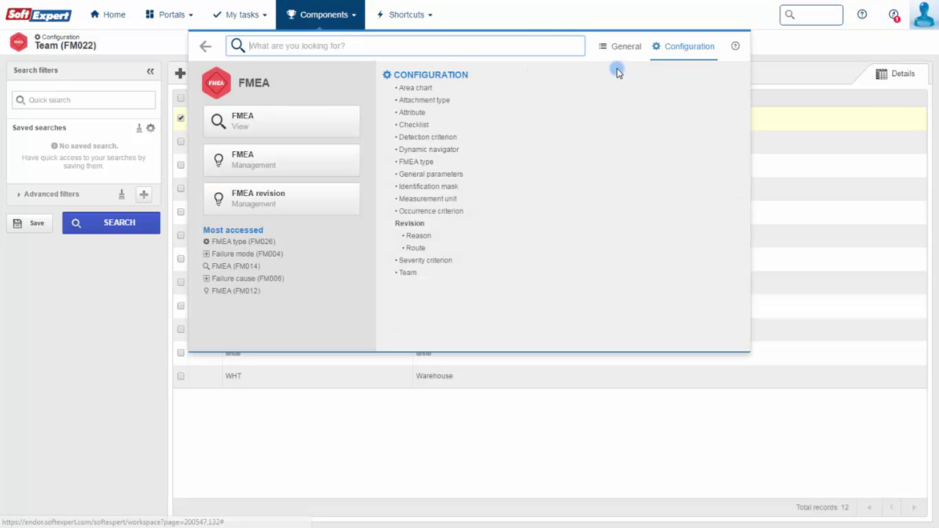
pyautogui.click(633, 47)
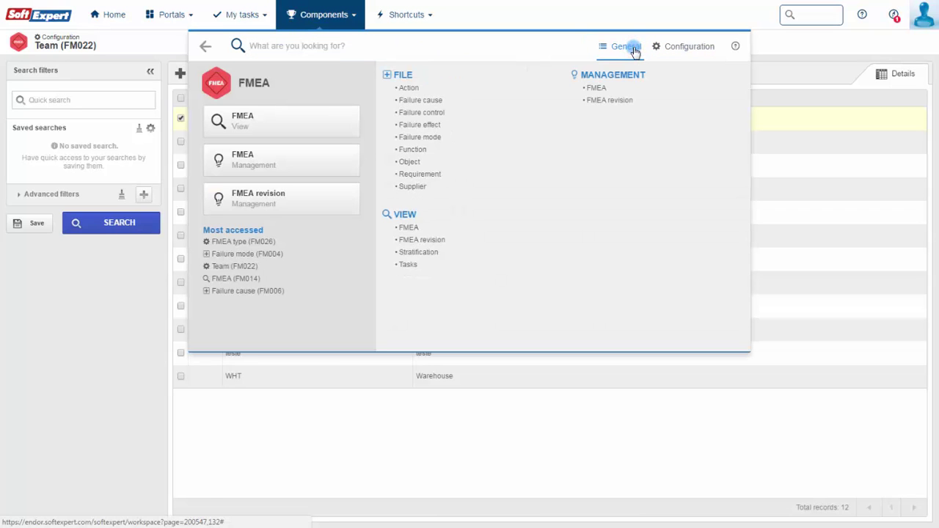
# Export Truck Engine FMEA 000019 to Excel under the file name '000019truck engine'.
pyautogui.click(616, 100)
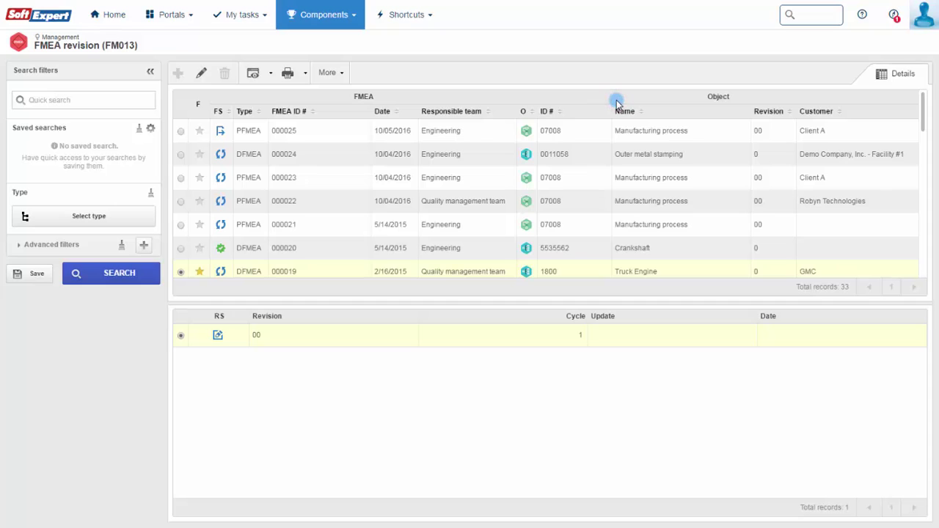
pyautogui.click(201, 72)
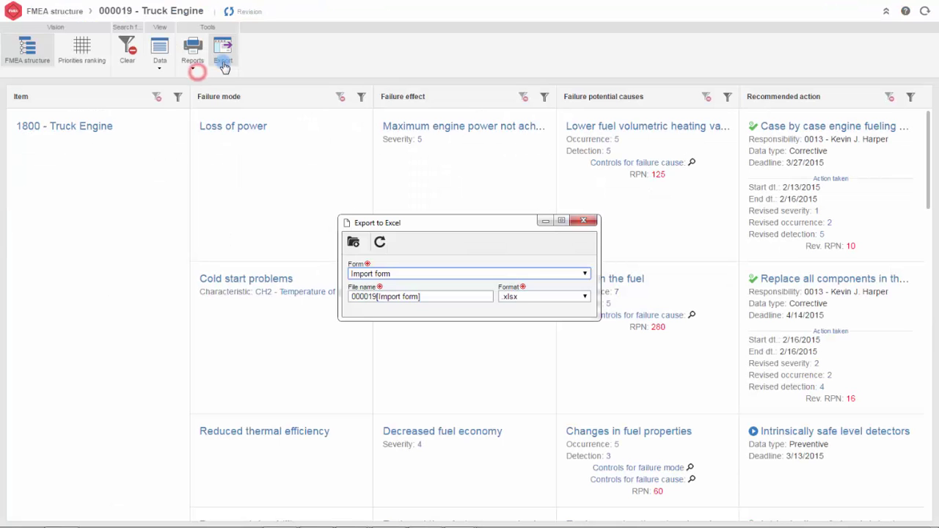
pyautogui.moveTo(425, 296); pyautogui.dragTo(377, 296)
pyautogui.press('BackSpace')
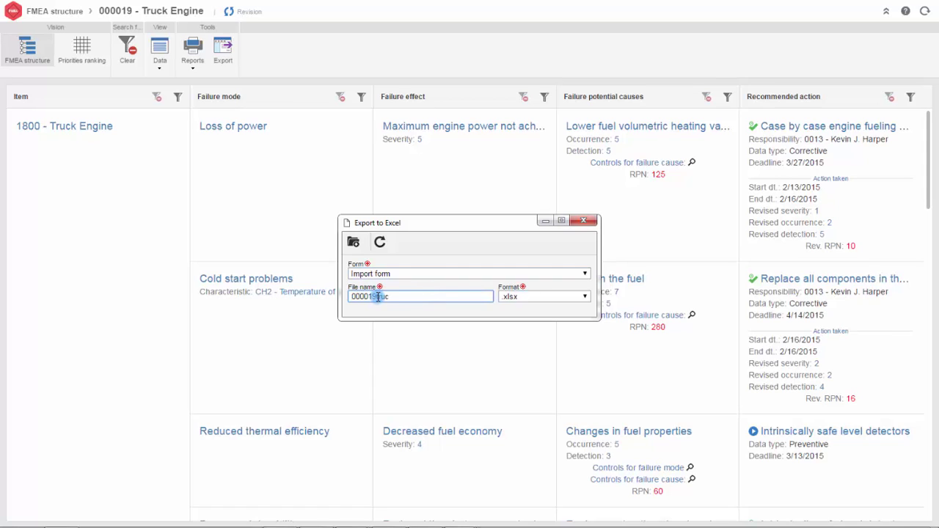
pyautogui.write('truck engine')
pyautogui.click(353, 242)
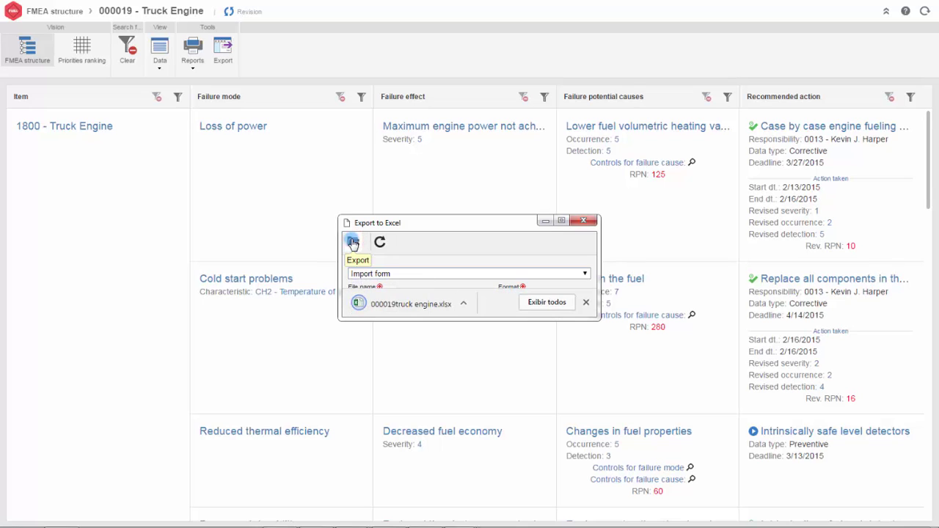
# Open the downloaded 000019truck engine.xlsx and scroll through its worksheet.
pyautogui.click(389, 305)
pyautogui.scroll(-3, 394, 305)
pyautogui.scroll(-1, 394, 305)
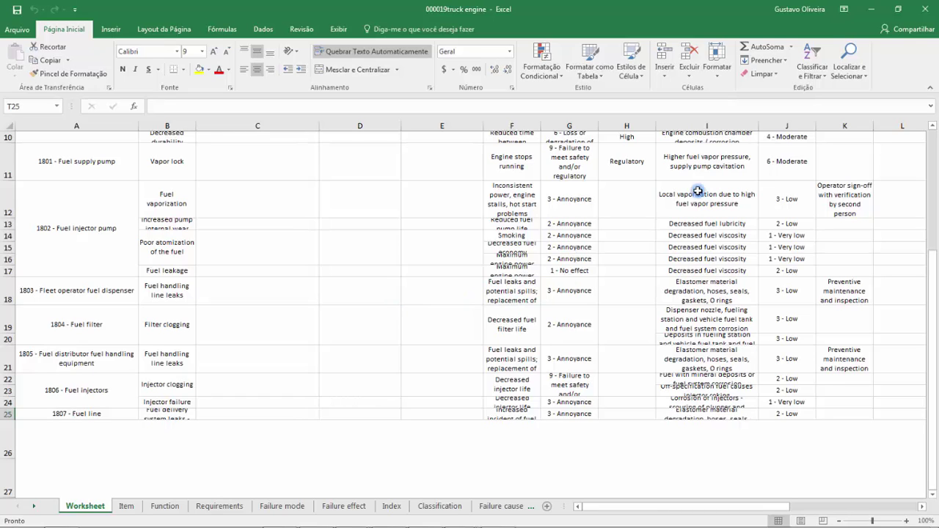
# Close Excel and open FMEA 000021's data from the 'fmea' revision tasks.
pyautogui.click(924, 9)
pyautogui.click(930, 6)
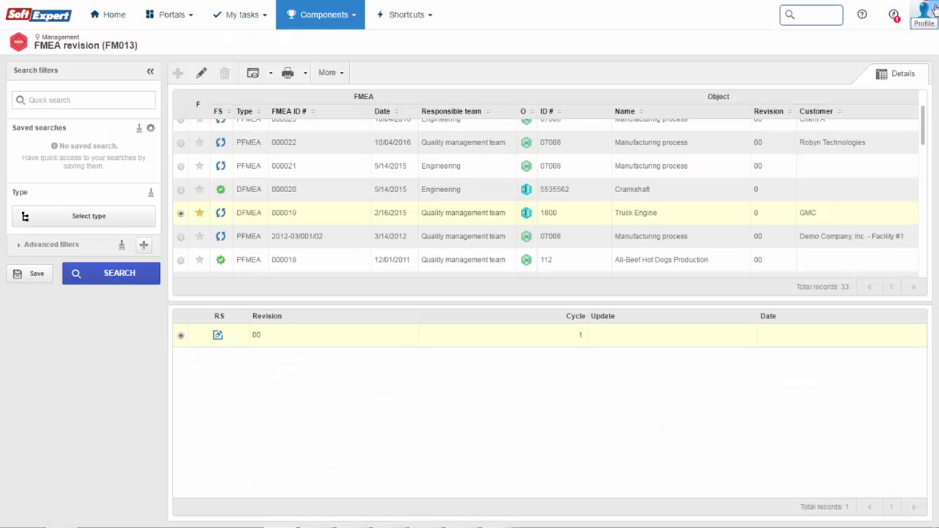
pyautogui.moveTo(249, 21)
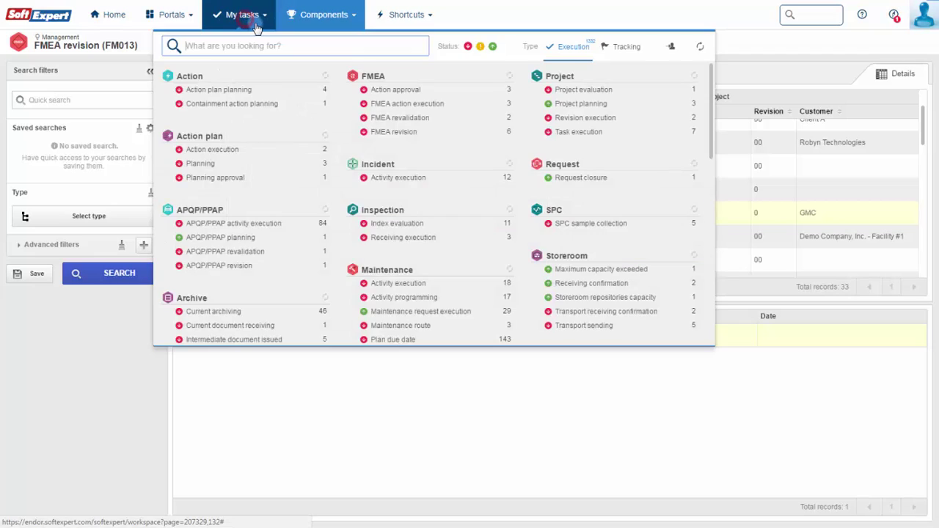
pyautogui.write('fmea')
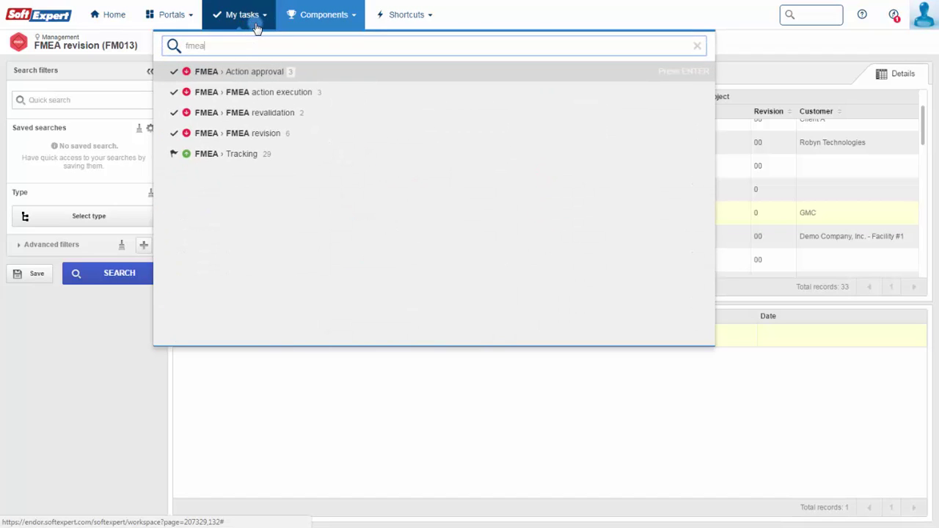
pyautogui.click(281, 133)
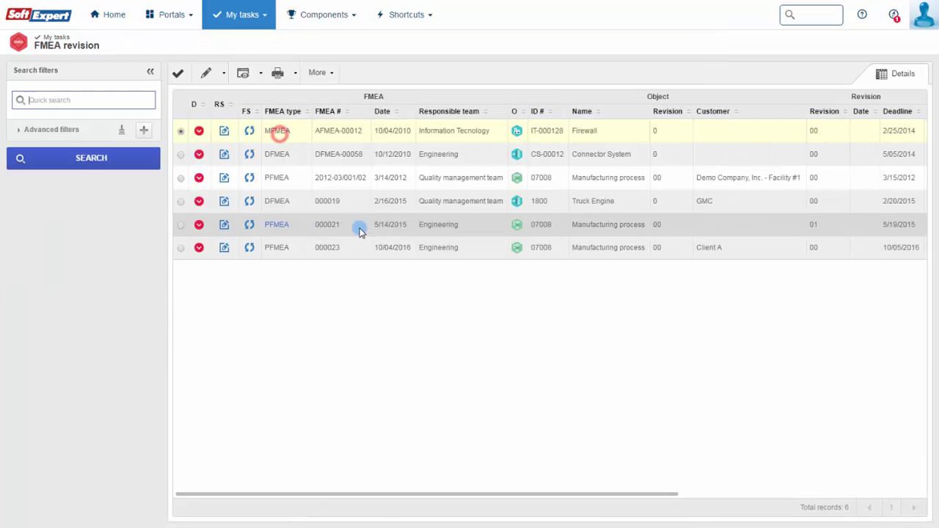
pyautogui.click(356, 224)
pyautogui.click(207, 73)
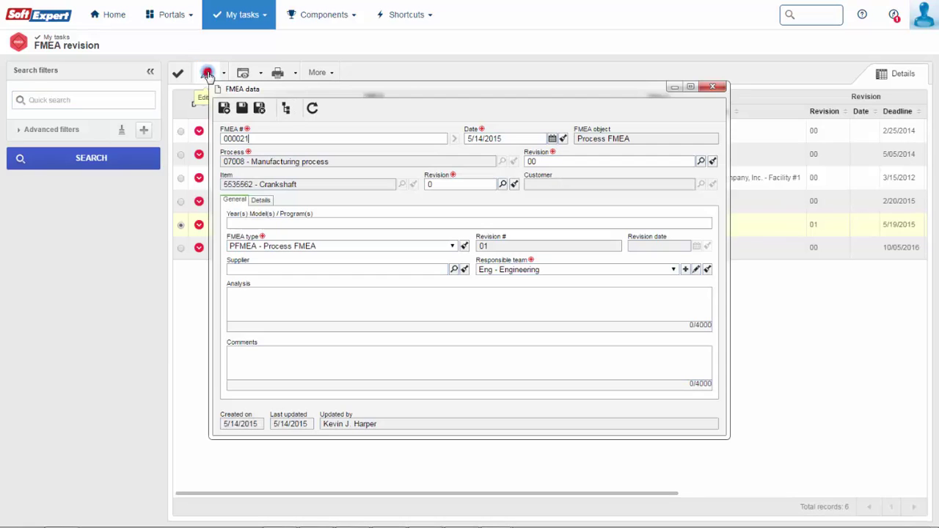
# Attach the PDF 'FMEA 0021 - Manufacturing Report' under Documentation > Attachment.
pyautogui.click(263, 200)
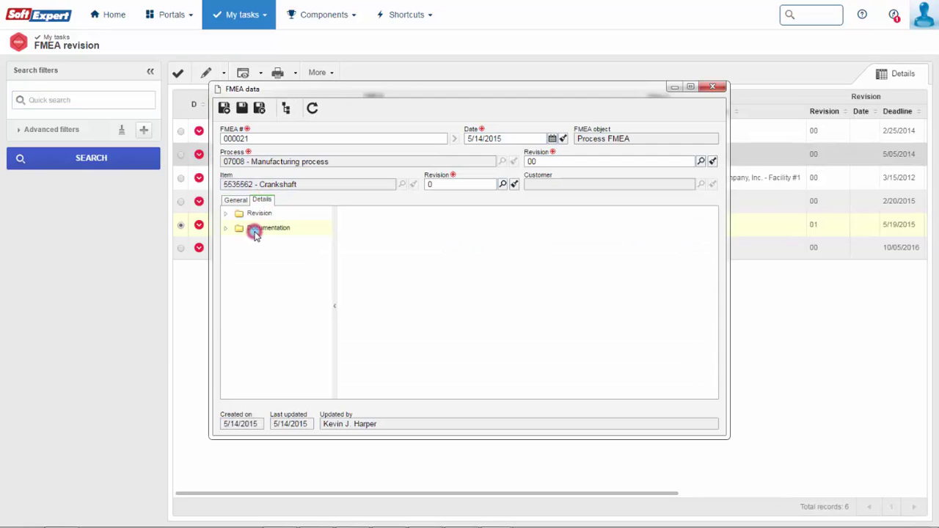
pyautogui.click(226, 228)
pyautogui.click(256, 244)
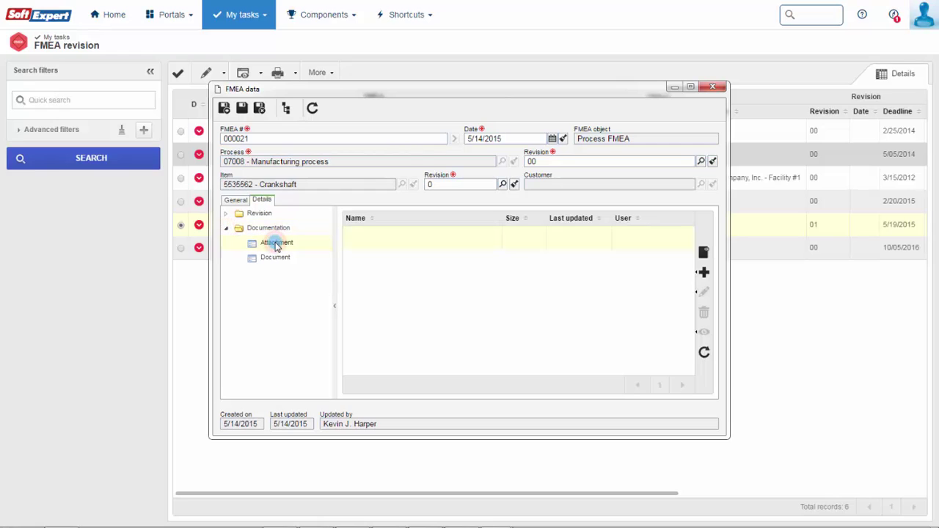
pyautogui.click(701, 256)
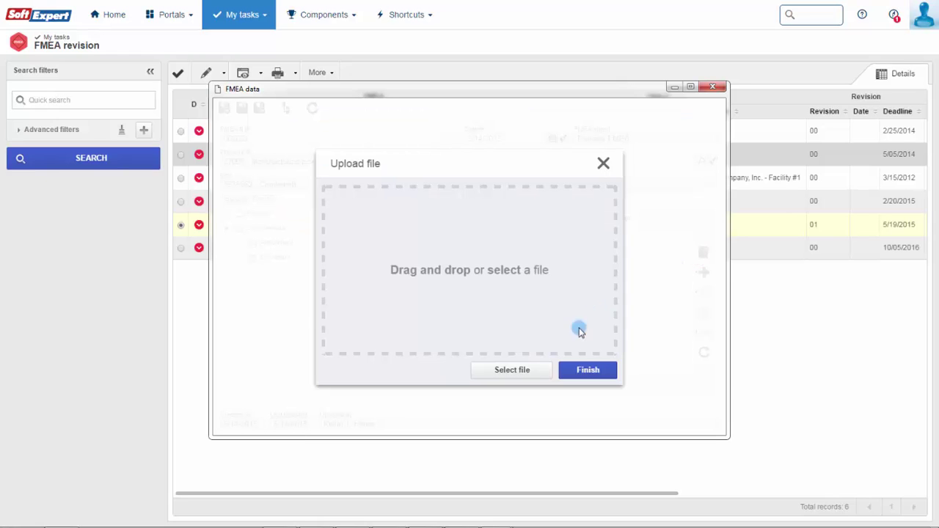
pyautogui.click(525, 370)
pyautogui.click(509, 242)
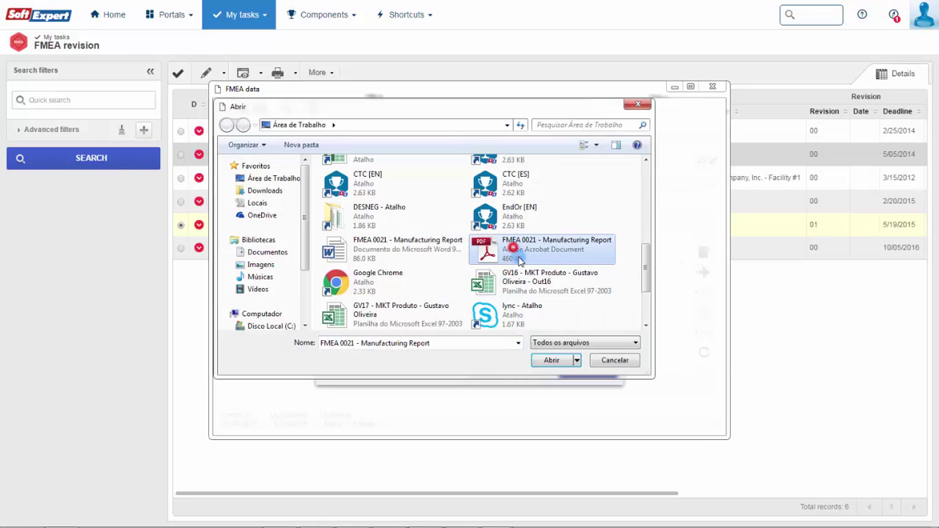
pyautogui.click(550, 360)
pyautogui.click(585, 371)
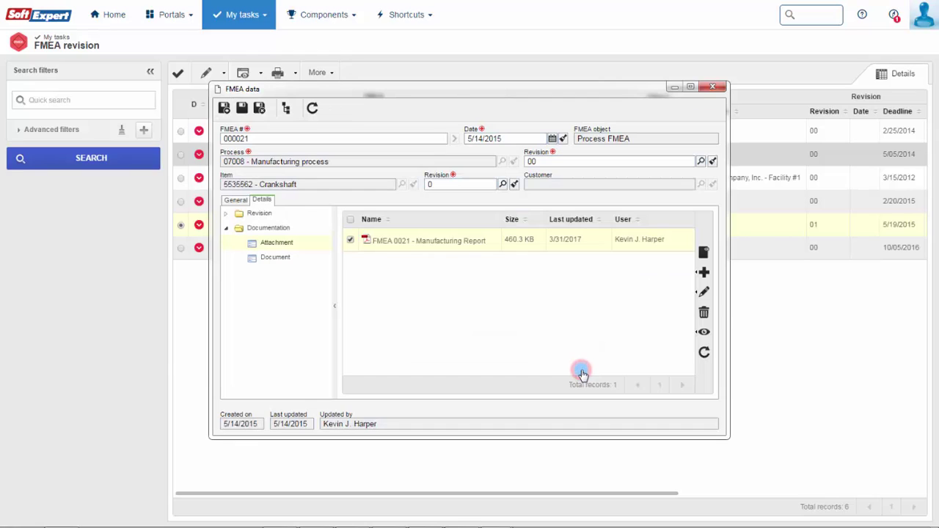
# Start linking a new document, filtering by the MNT-Maintenance category.
pyautogui.click(275, 258)
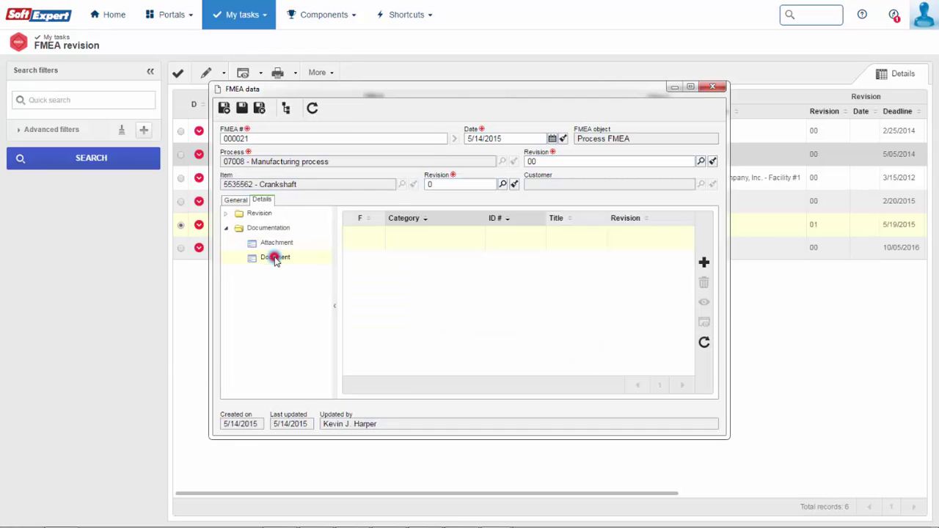
pyautogui.click(703, 263)
pyautogui.click(139, 98)
pyautogui.click(264, 277)
# Apply the MNT-Maintenance filter, select MNC-009 and save the link to FMEA 000021.
pyautogui.click(443, 487)
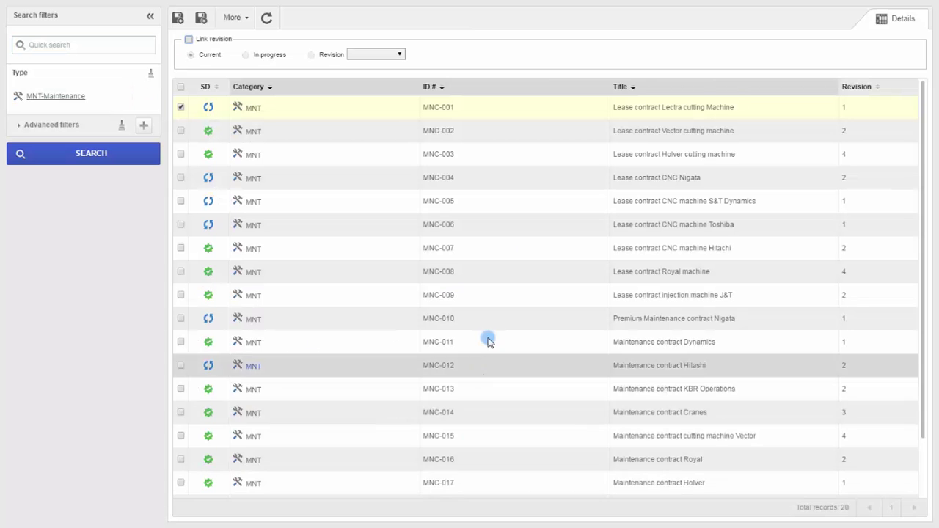
pyautogui.click(499, 296)
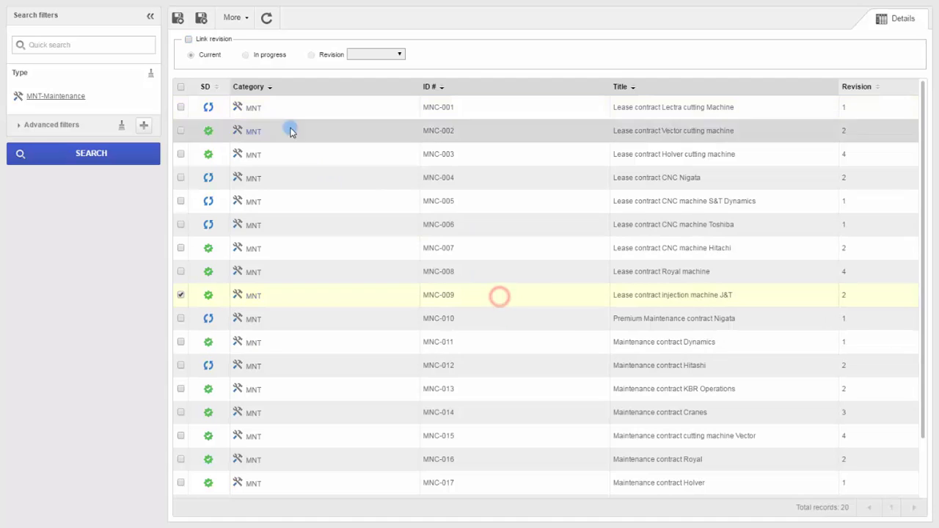
pyautogui.click(201, 19)
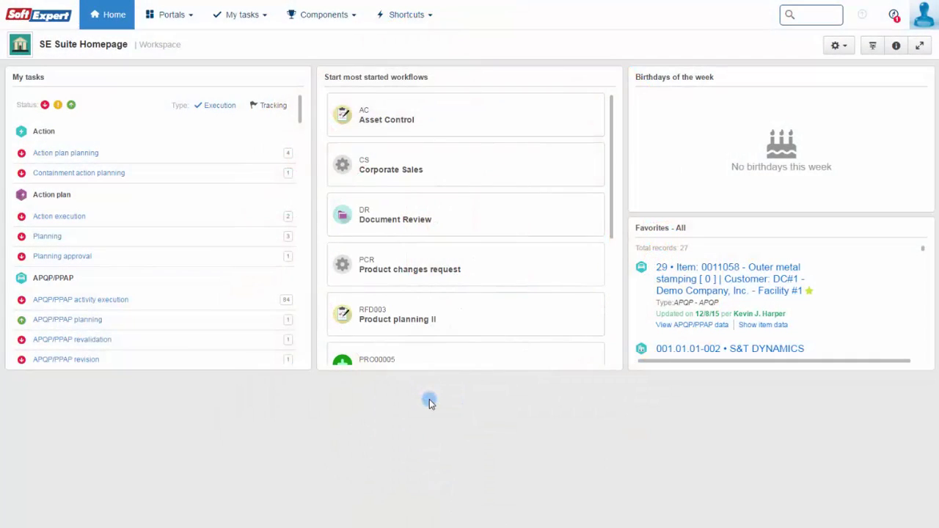
# Open the FMEA structure of Truck Engine FMEA 000019 from the 'fmea' revision tasks.
pyautogui.click(244, 14)
pyautogui.write('fmea')
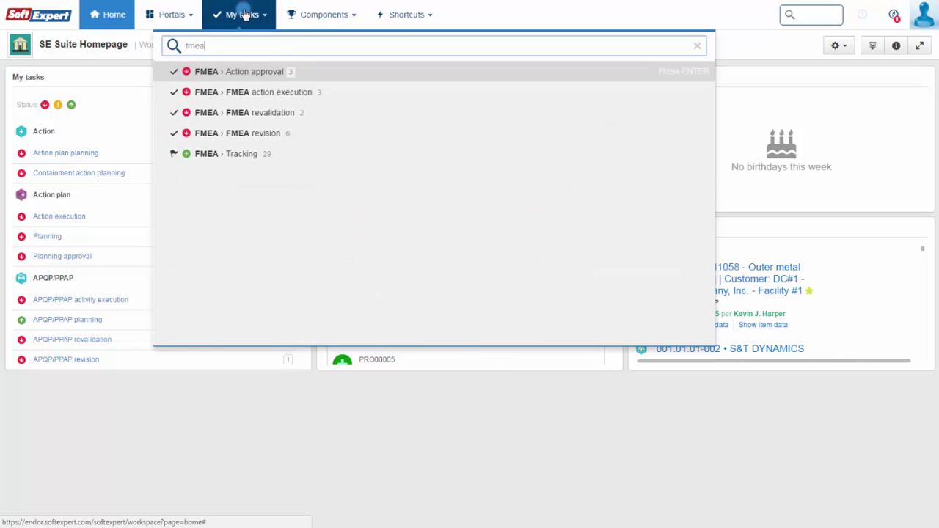
pyautogui.click(278, 133)
pyautogui.click(300, 202)
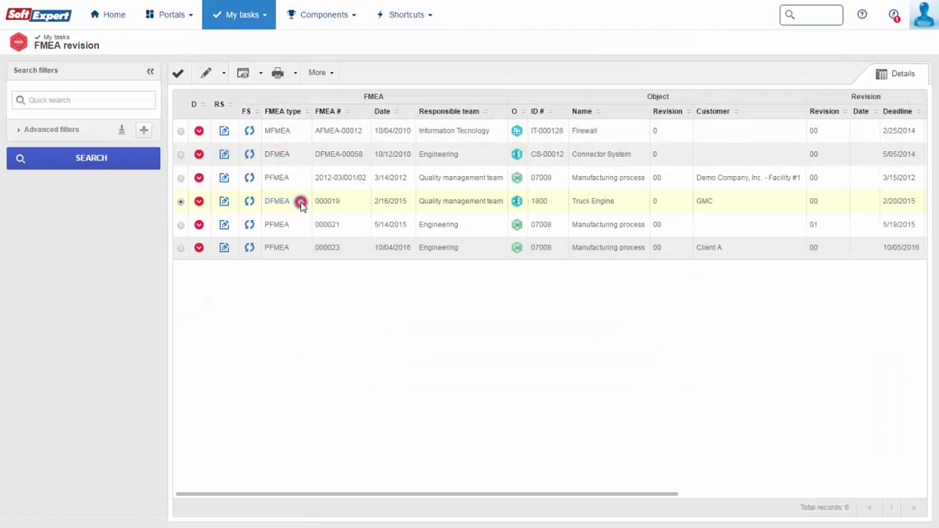
pyautogui.click(224, 73)
pyautogui.click(240, 119)
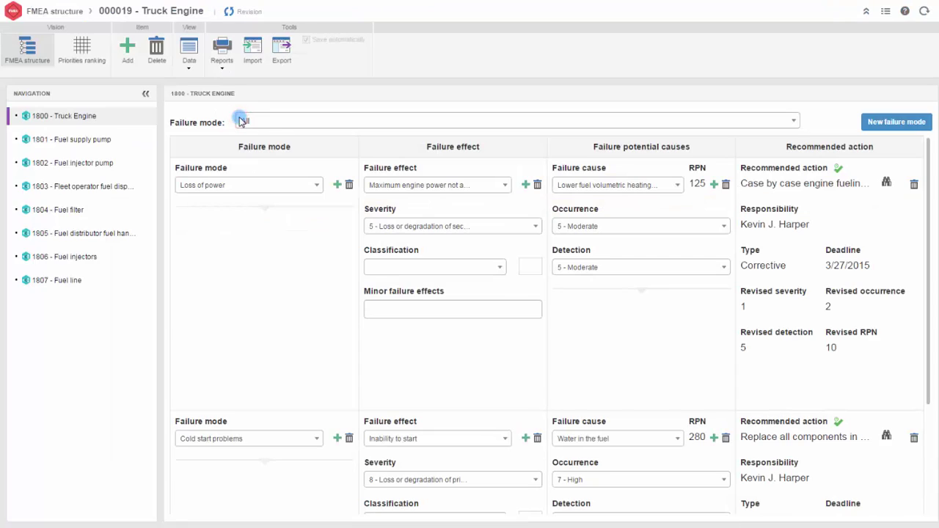
# Try Loss of power severities 1, 2 and 4, finally setting 10 - Failure to meet safety.
pyautogui.click(534, 227)
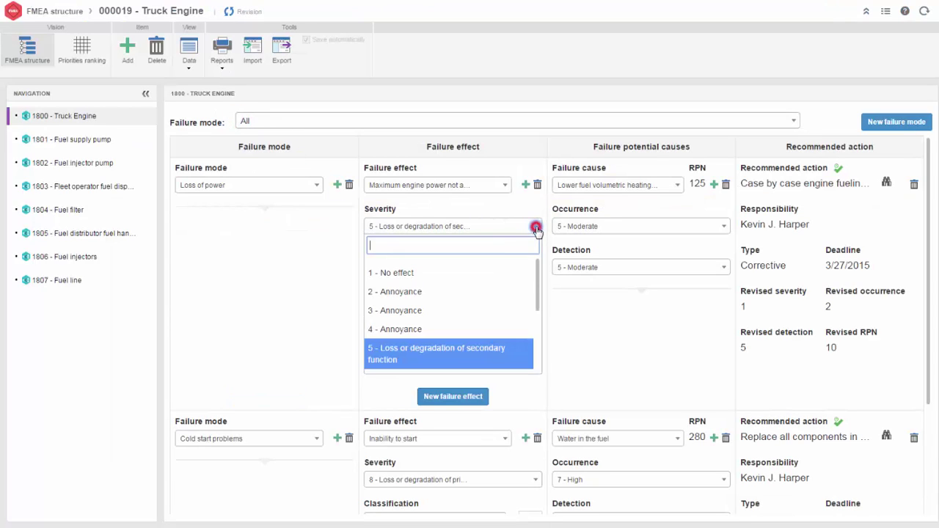
pyautogui.click(444, 274)
pyautogui.click(539, 227)
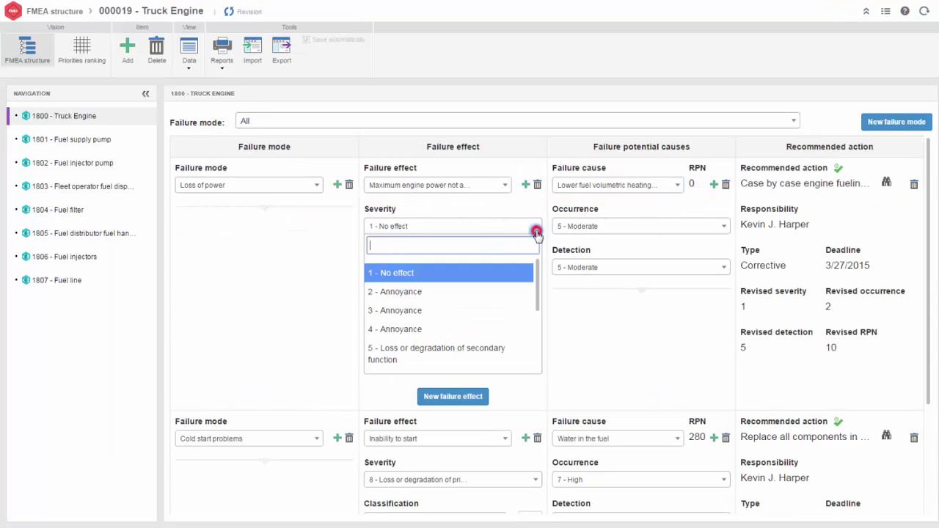
pyautogui.click(434, 297)
pyautogui.click(534, 227)
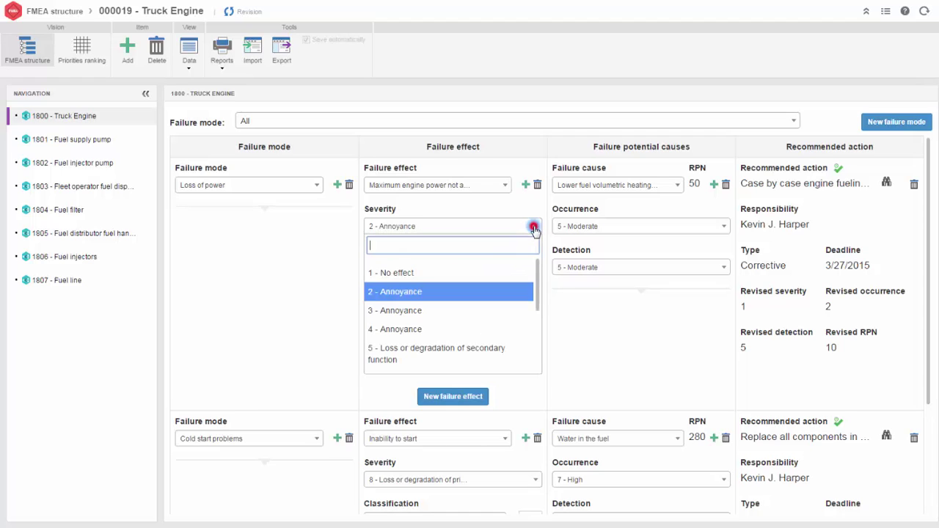
pyautogui.click(435, 333)
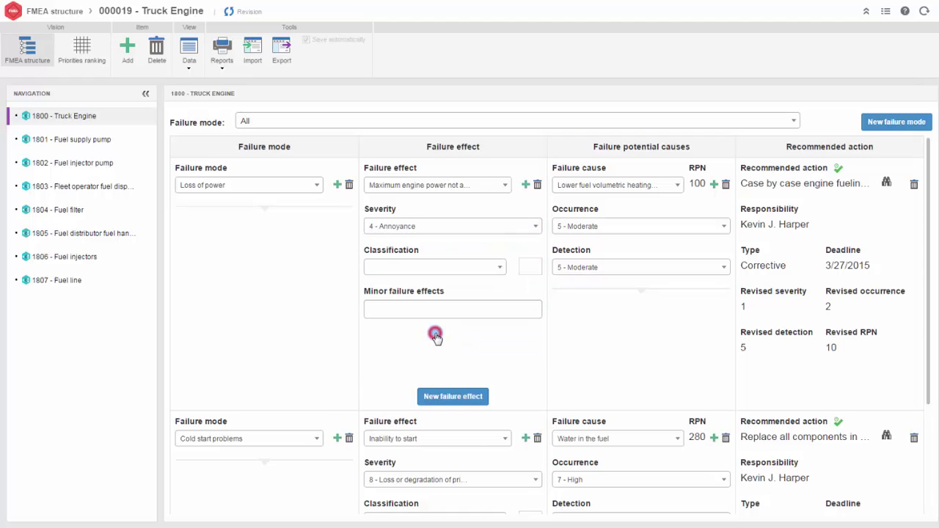
pyautogui.click(535, 225)
pyautogui.moveTo(536, 273); pyautogui.dragTo(530, 345)
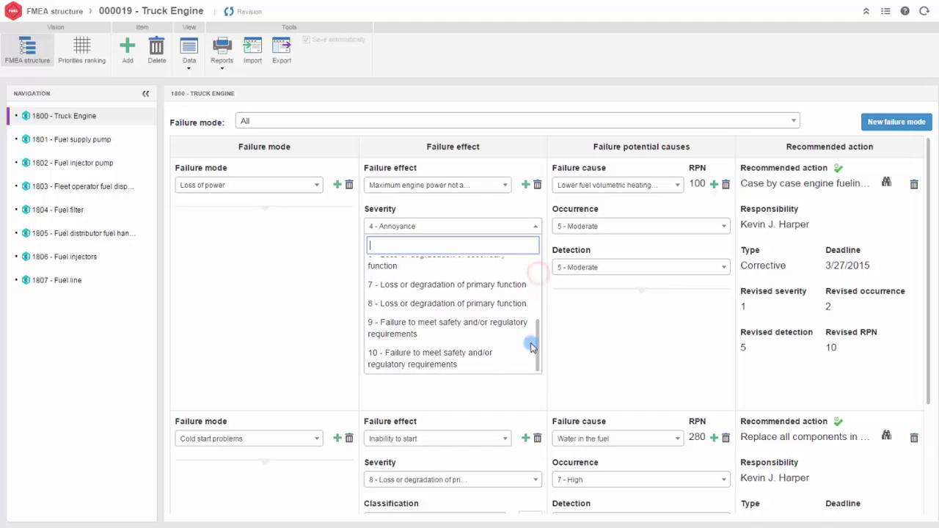
pyautogui.click(476, 355)
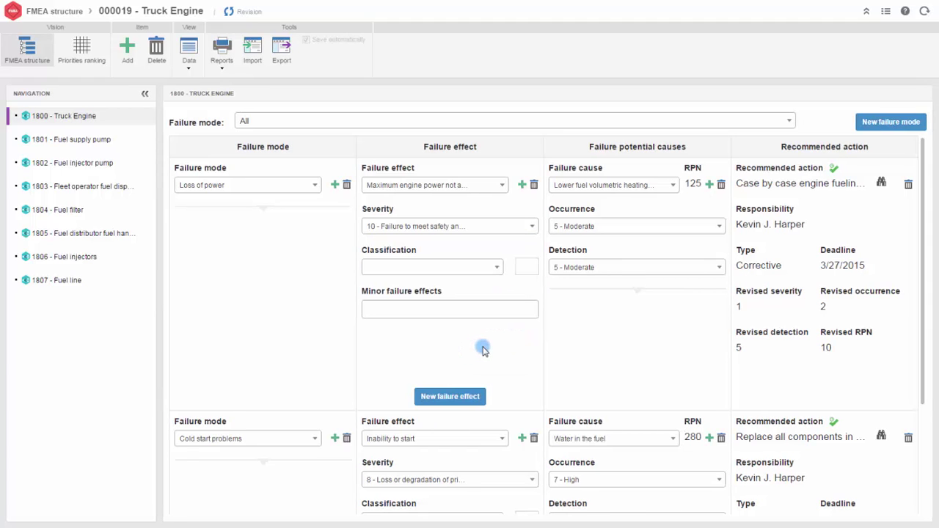
# Show the priorities ranking, switching 'Generate ranking by' to SxO and then SOD.
pyautogui.click(85, 47)
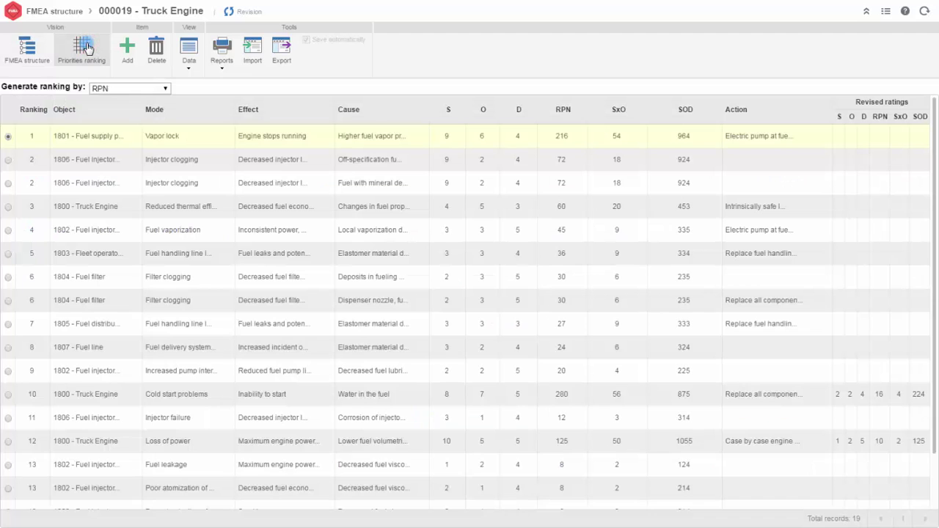
pyautogui.click(165, 88)
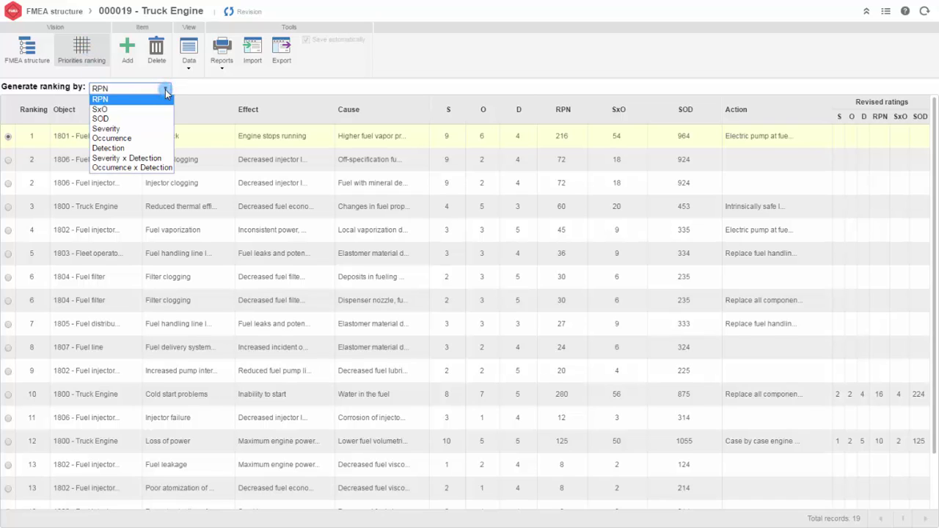
pyautogui.click(154, 109)
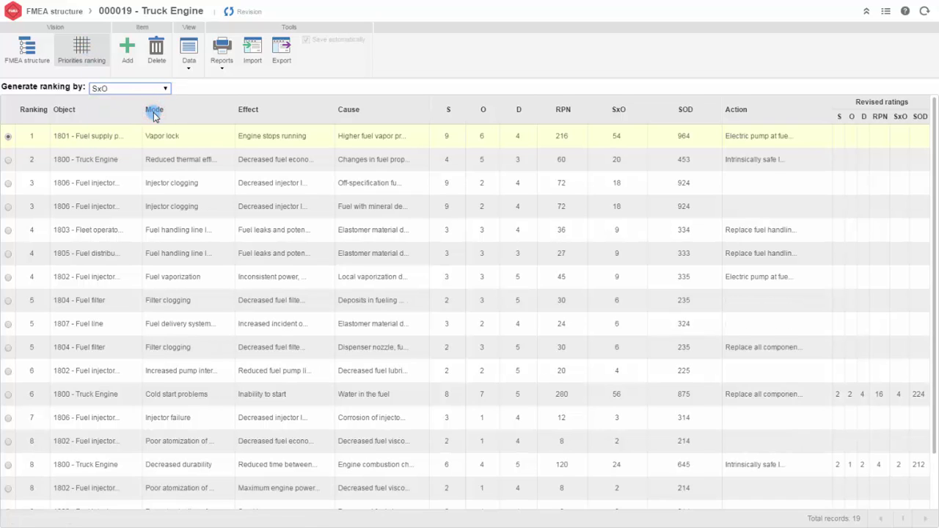
pyautogui.click(160, 88)
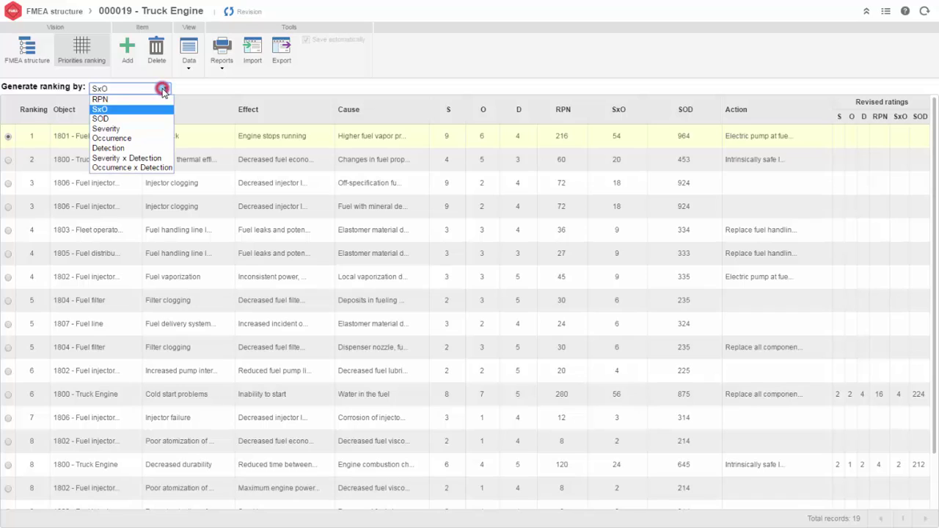
pyautogui.click(134, 119)
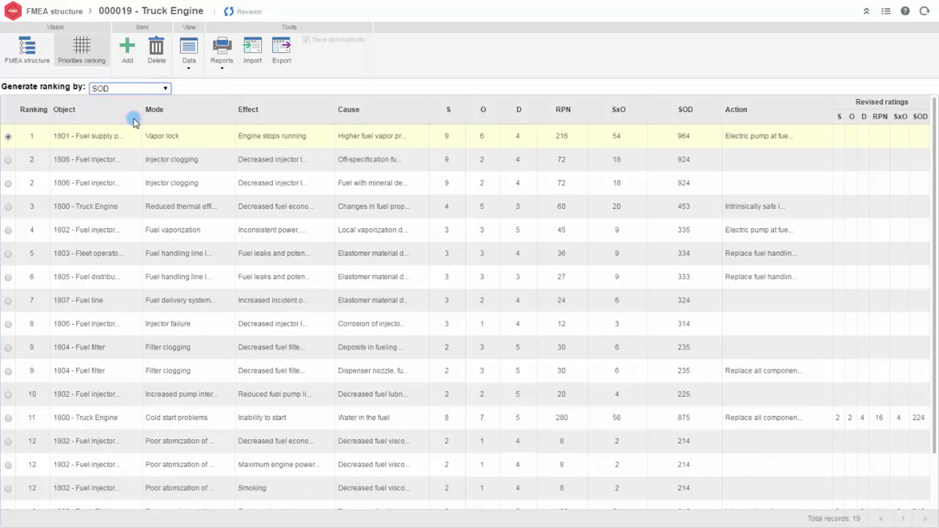
# Back in the FMEA structure, select 1801 then 1802 - Fuel injector pump, keeping Failure mode filter at All.
pyautogui.click(28, 49)
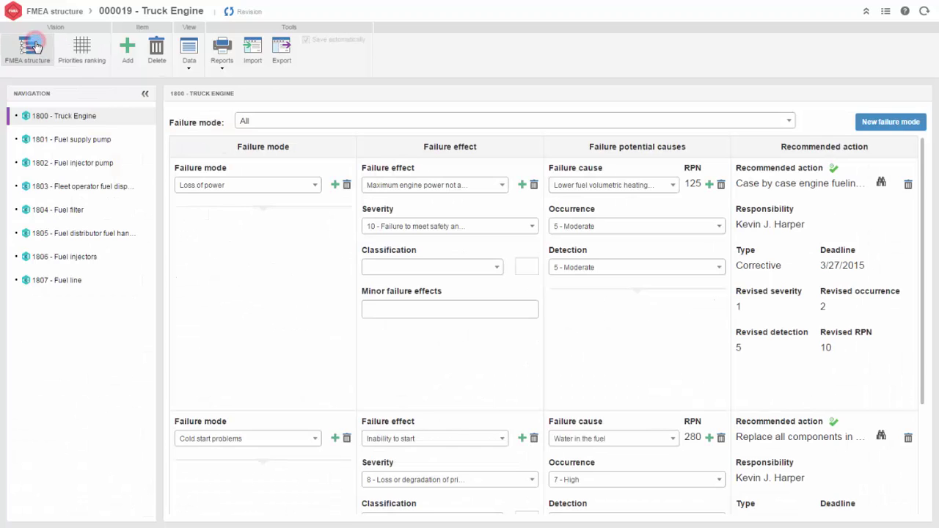
pyautogui.moveTo(923, 150); pyautogui.dragTo(912, 222)
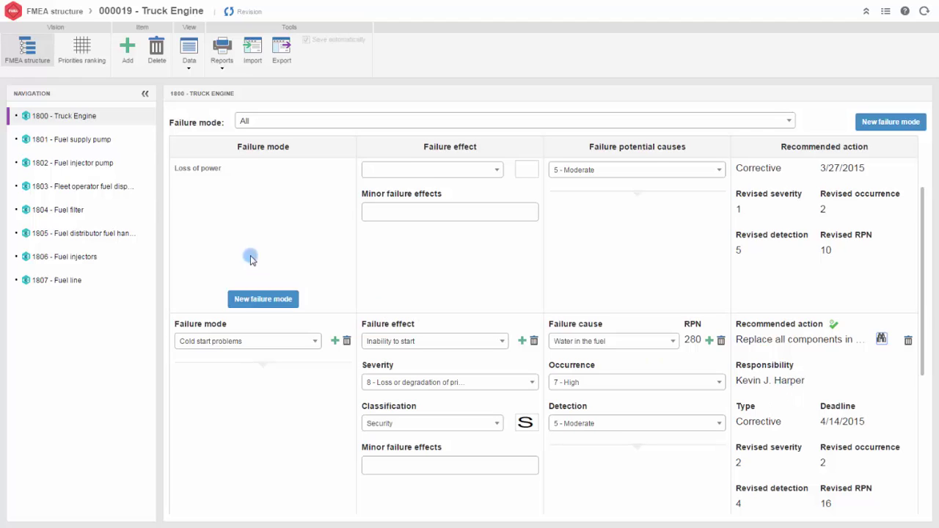
pyautogui.click(109, 140)
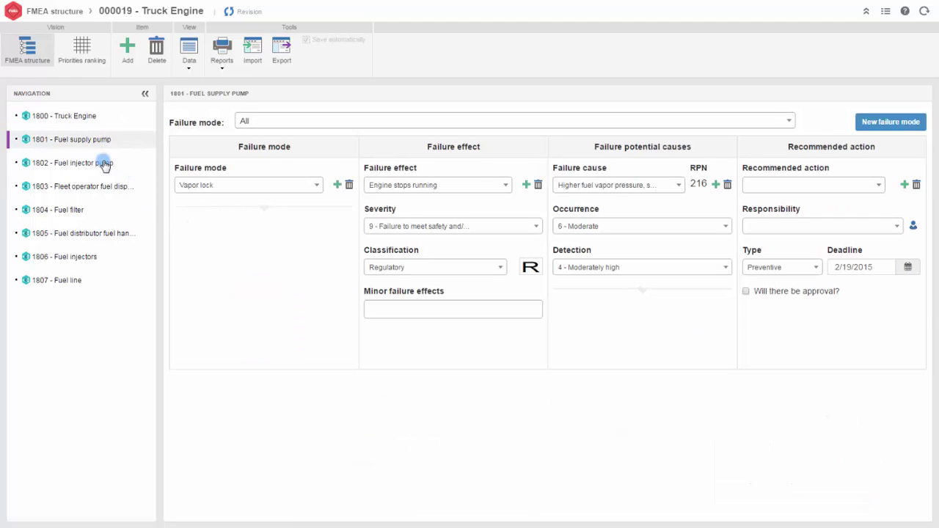
pyautogui.click(104, 165)
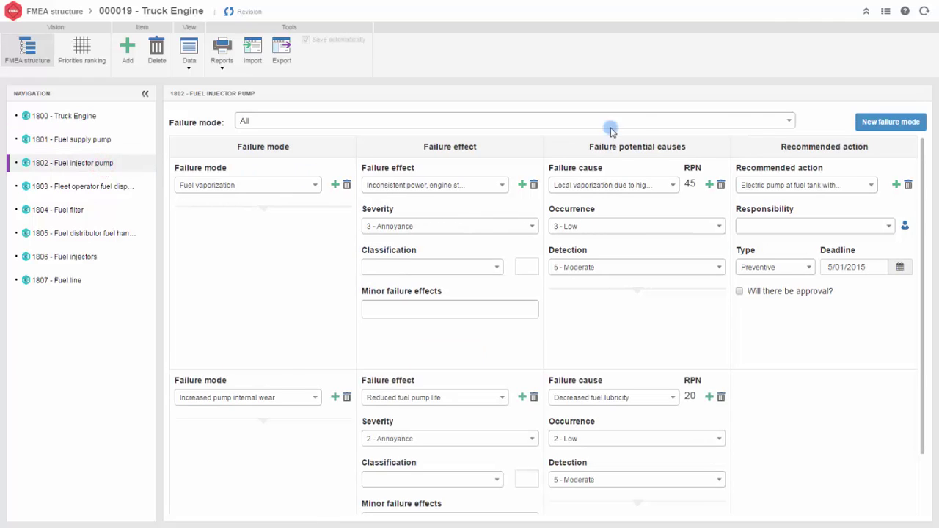
pyautogui.click(787, 122)
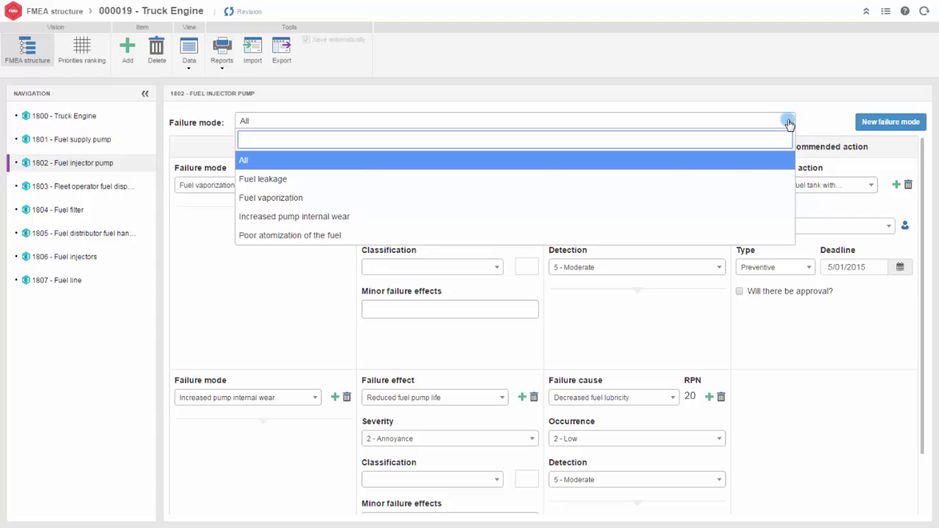
pyautogui.click(787, 122)
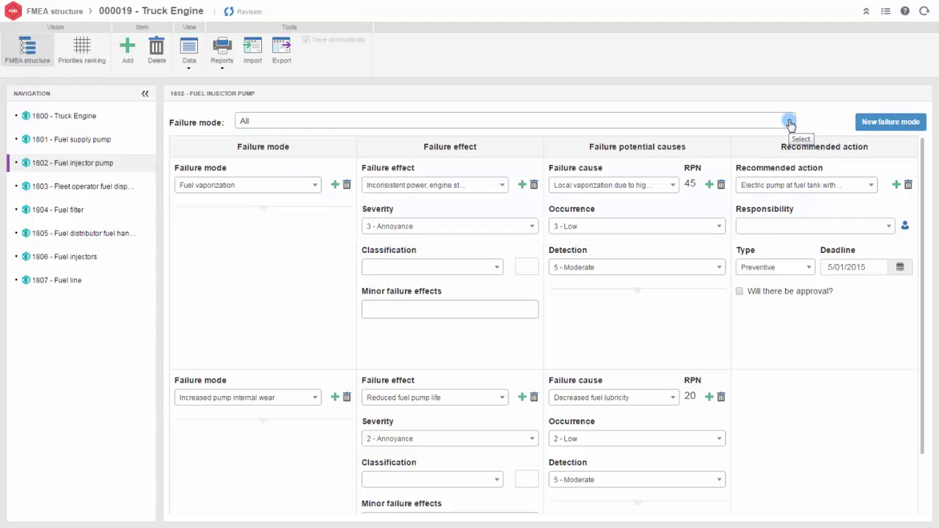
# Open the Design FMEA report's settings in Reports configuration and review its Menu and Screen tabs.
pyautogui.click(222, 71)
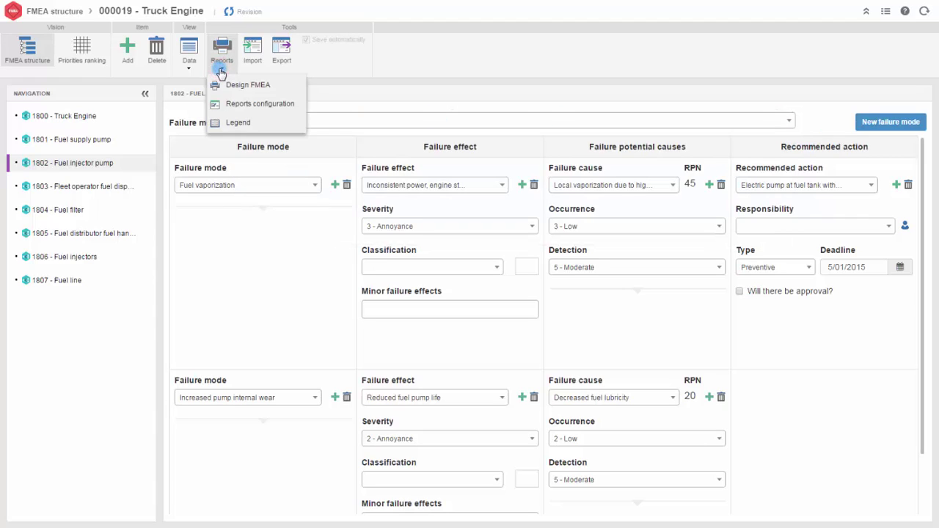
pyautogui.click(294, 104)
pyautogui.click(113, 56)
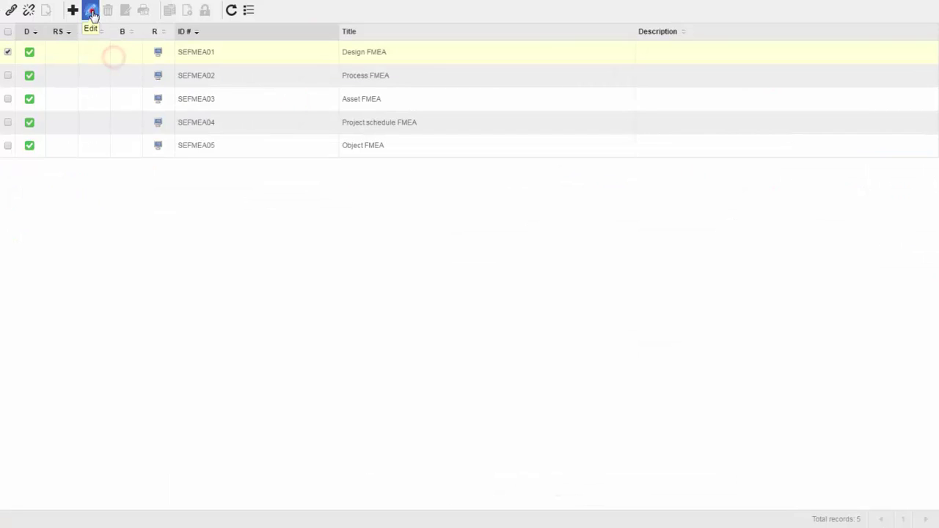
pyautogui.click(91, 12)
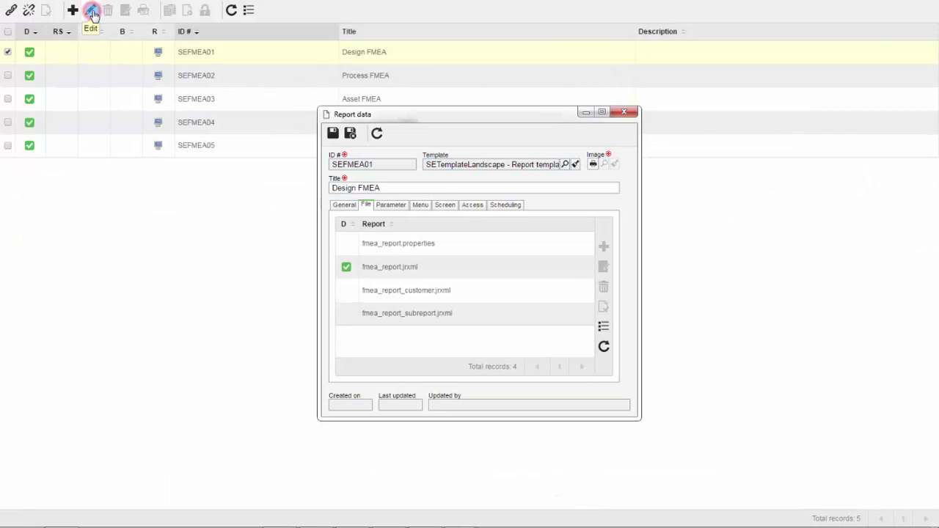
pyautogui.click(422, 206)
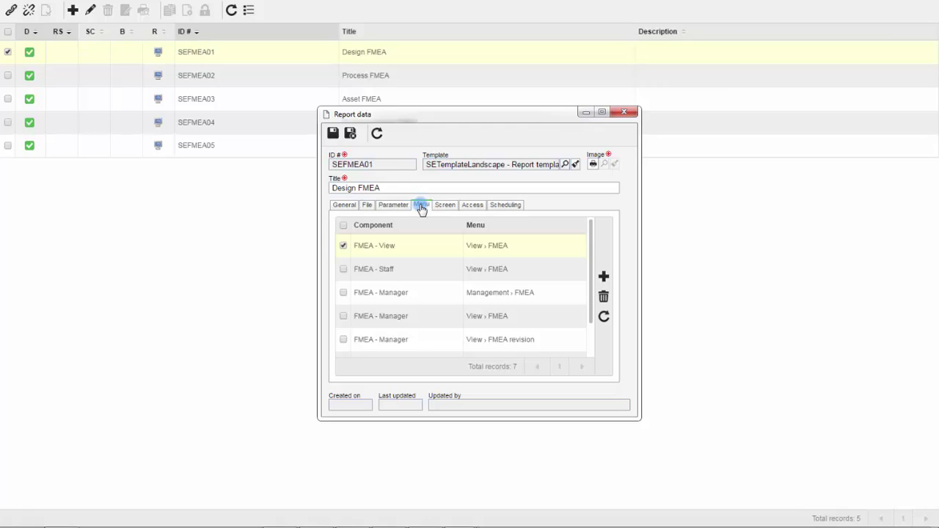
pyautogui.click(445, 205)
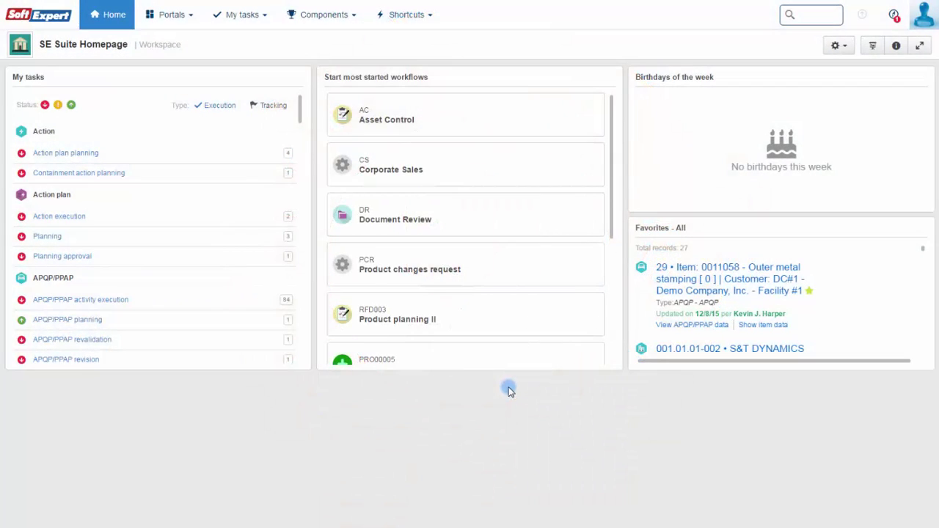
# Open the structure of DFMEA-00058 - Connector System from the FMEA revision list and scroll through it.
pyautogui.click(330, 15)
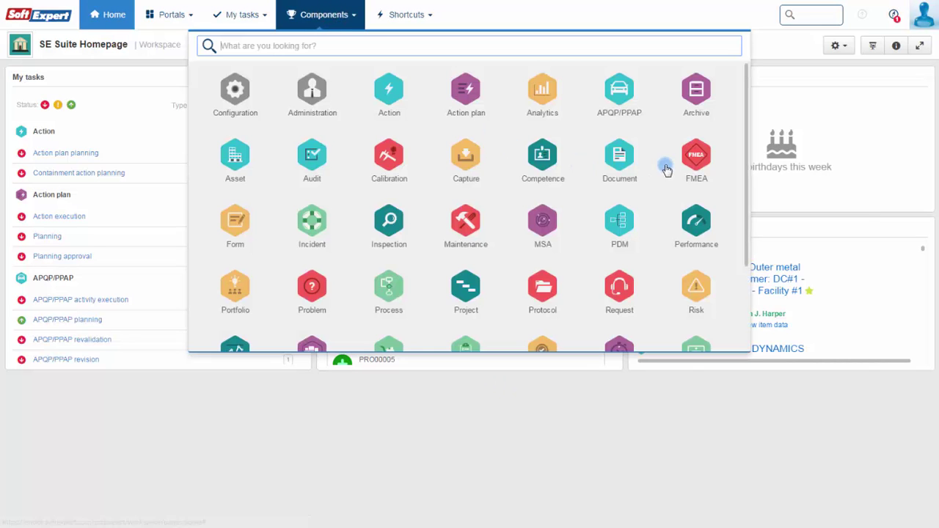
pyautogui.click(693, 163)
pyautogui.click(438, 240)
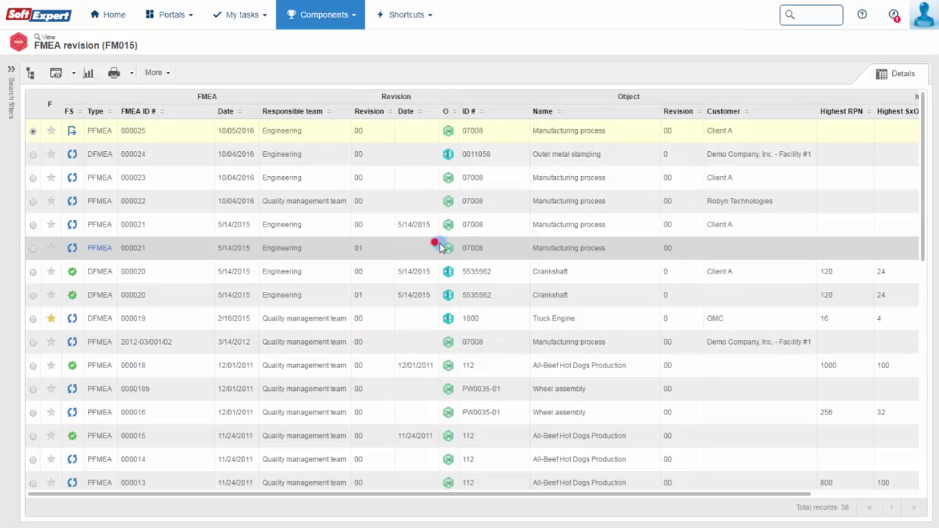
pyautogui.moveTo(923, 175); pyautogui.dragTo(924, 248)
pyautogui.click(237, 374)
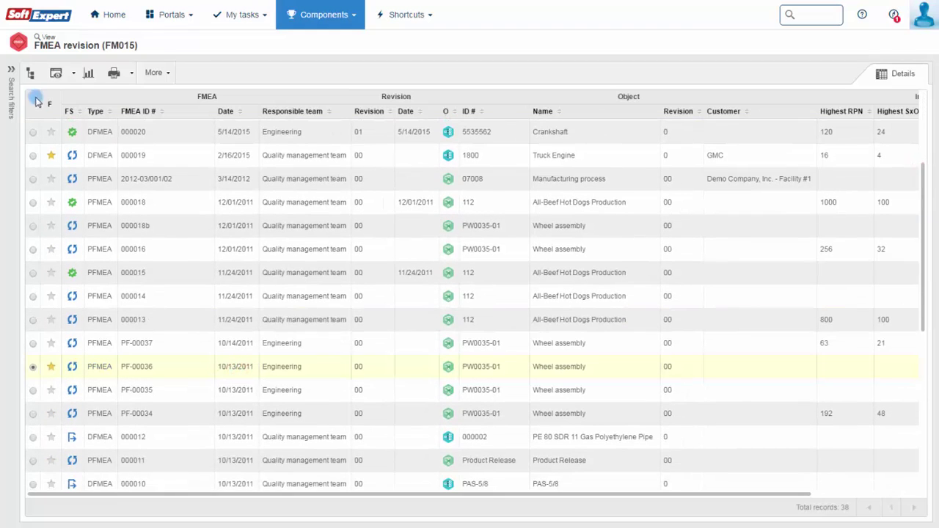
pyautogui.click(31, 73)
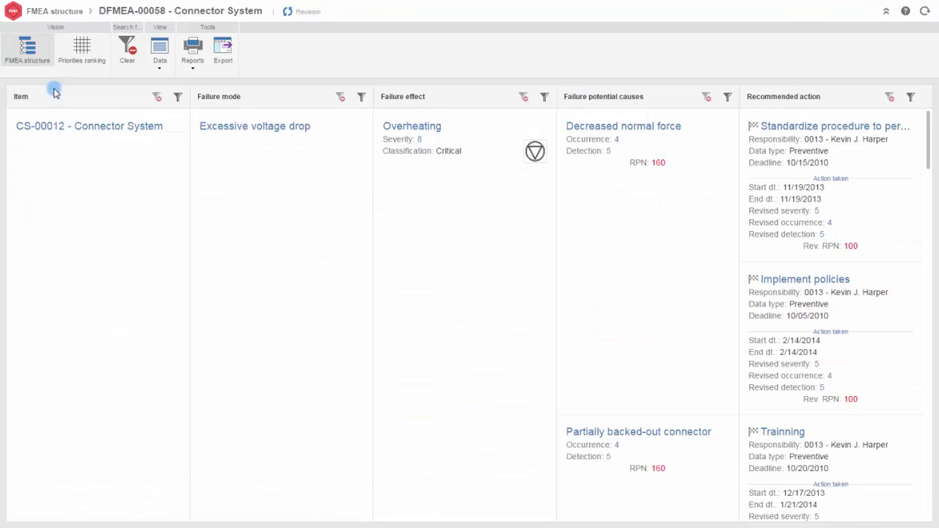
pyautogui.moveTo(926, 137); pyautogui.dragTo(932, 448)
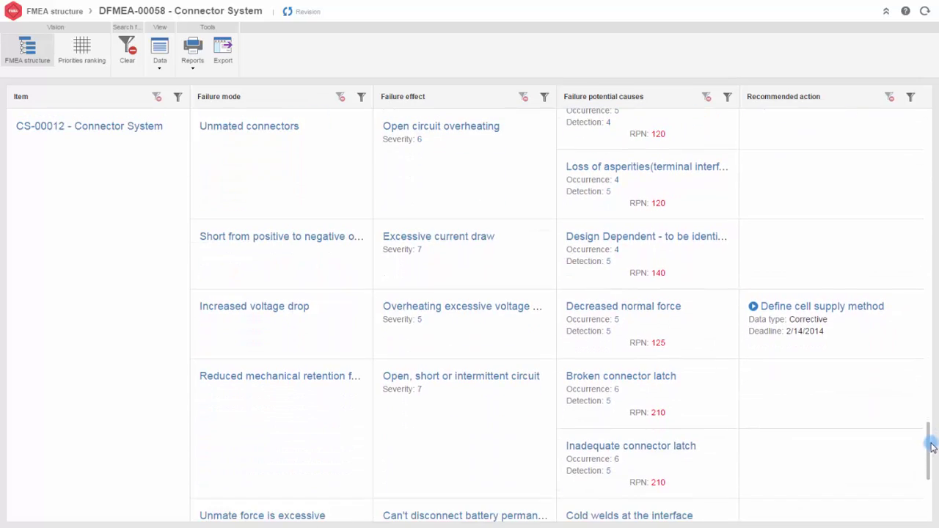
# Close the structure window and open the FMEA view with its priorities panel enlarged.
pyautogui.click(933, 5)
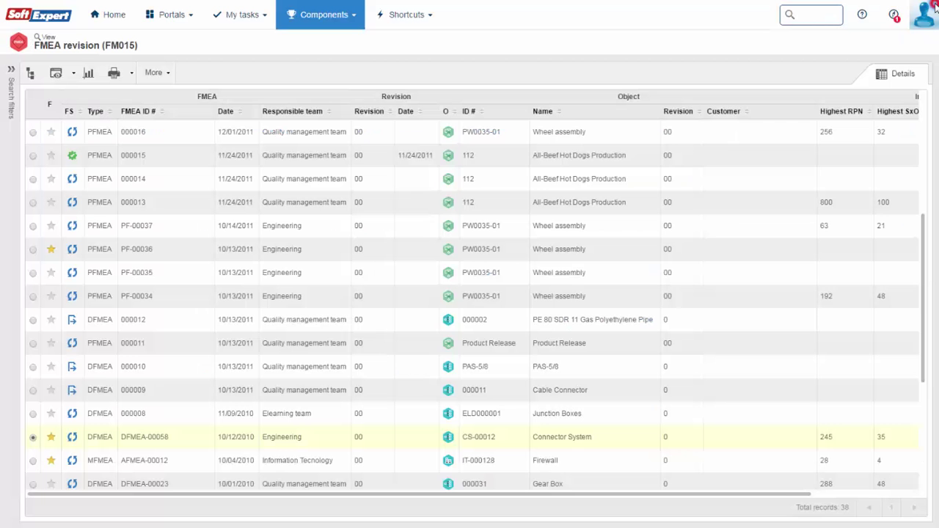
pyautogui.click(328, 18)
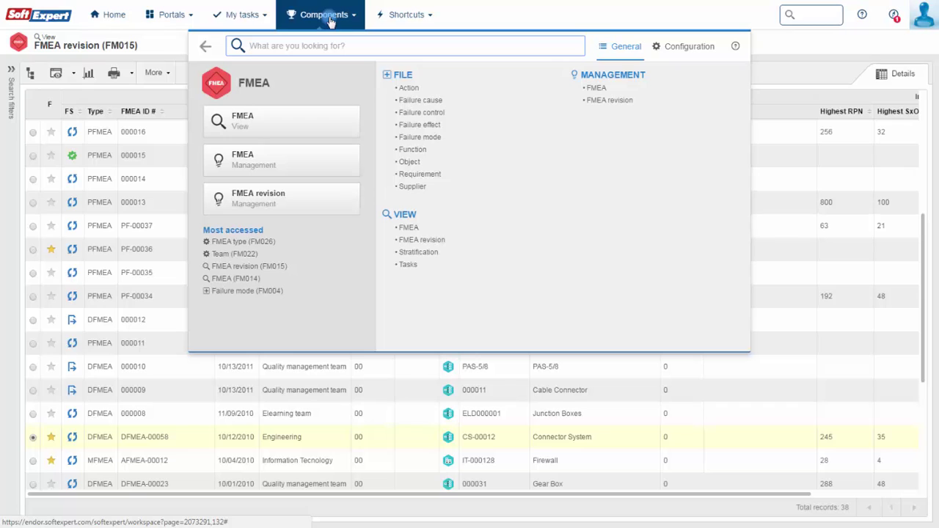
pyautogui.click(416, 227)
pyautogui.click(921, 317)
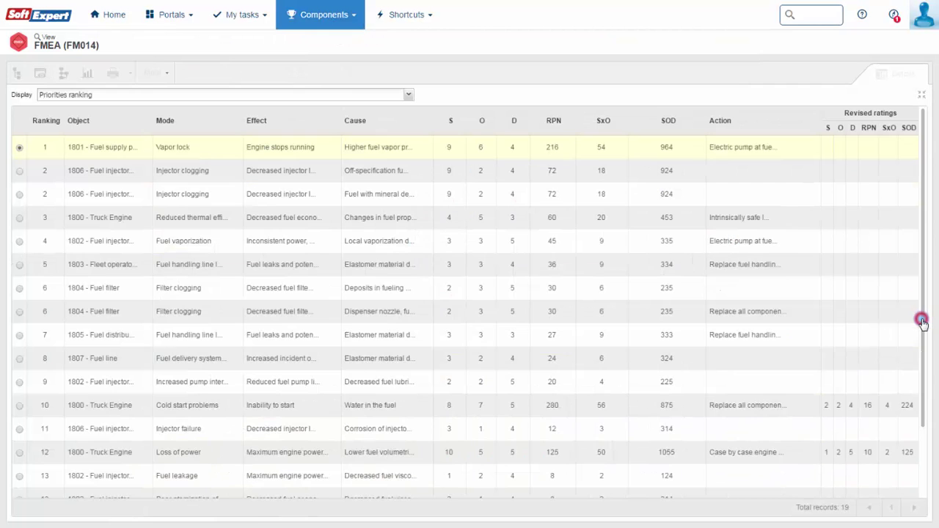
# Switch the chart from Severity x Occurrence to Occurrence x Detection and select rows 1800 and 1804.
pyautogui.click(407, 95)
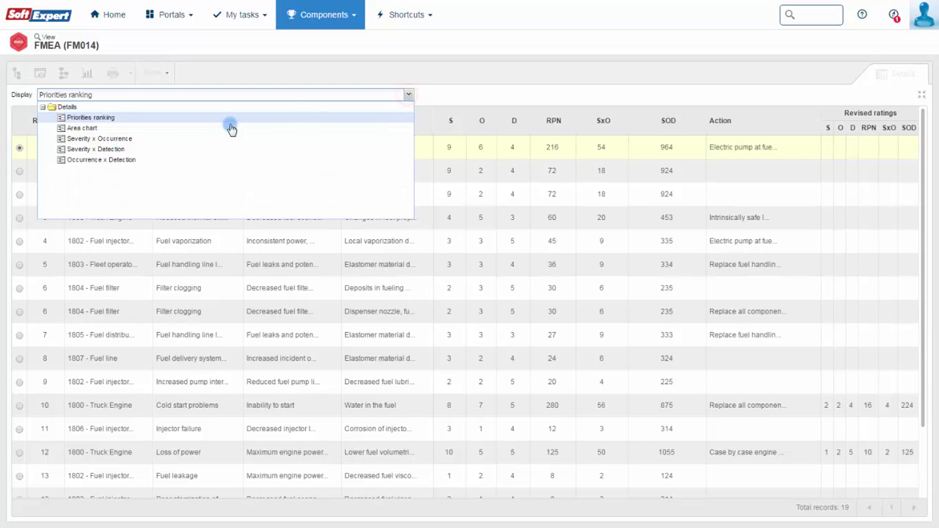
pyautogui.click(165, 138)
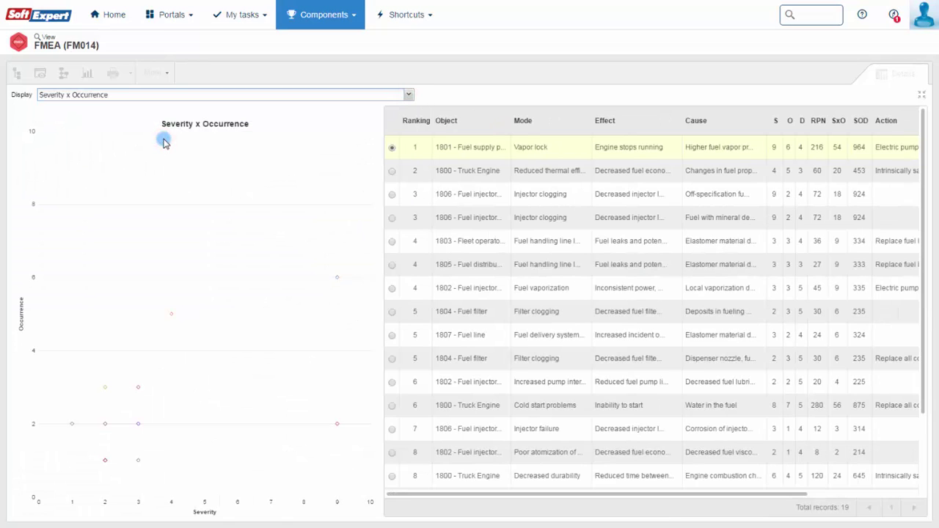
pyautogui.click(405, 94)
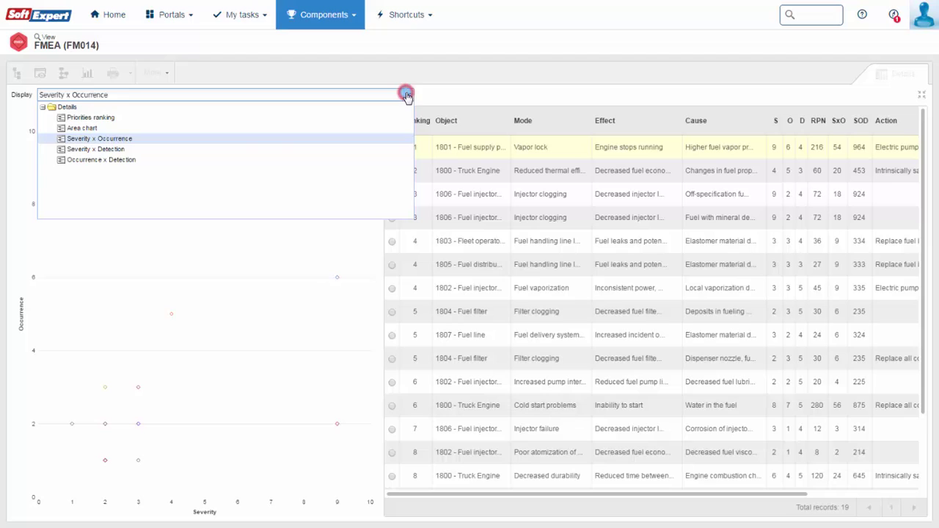
pyautogui.click(186, 162)
pyautogui.click(534, 173)
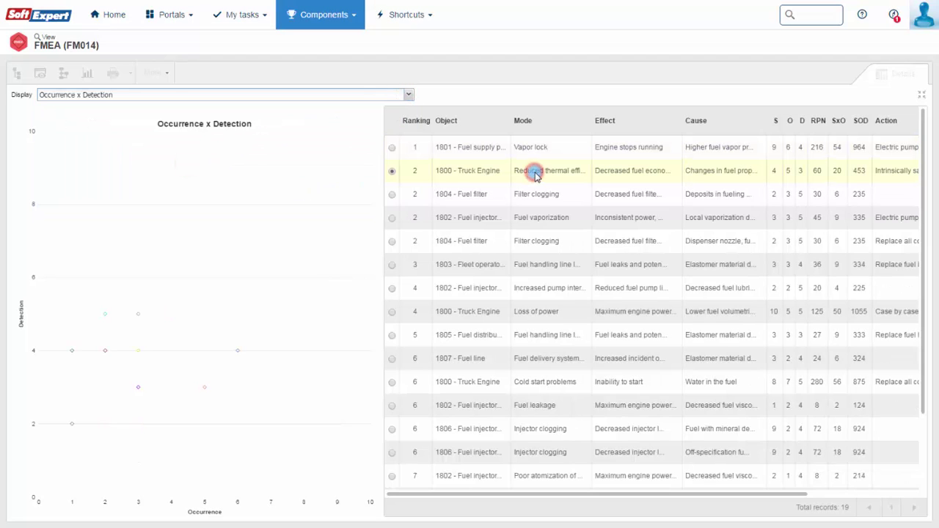
pyautogui.click(540, 193)
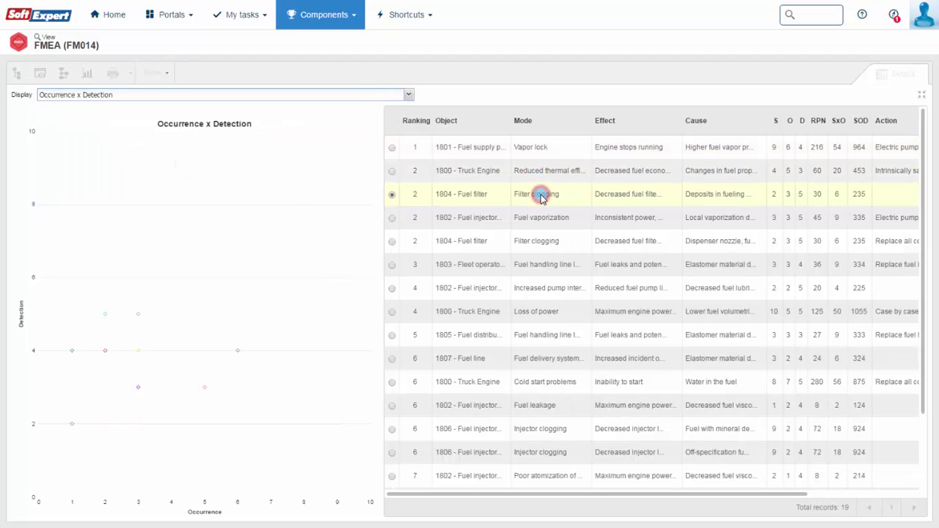
pyautogui.moveTo(239, 356)
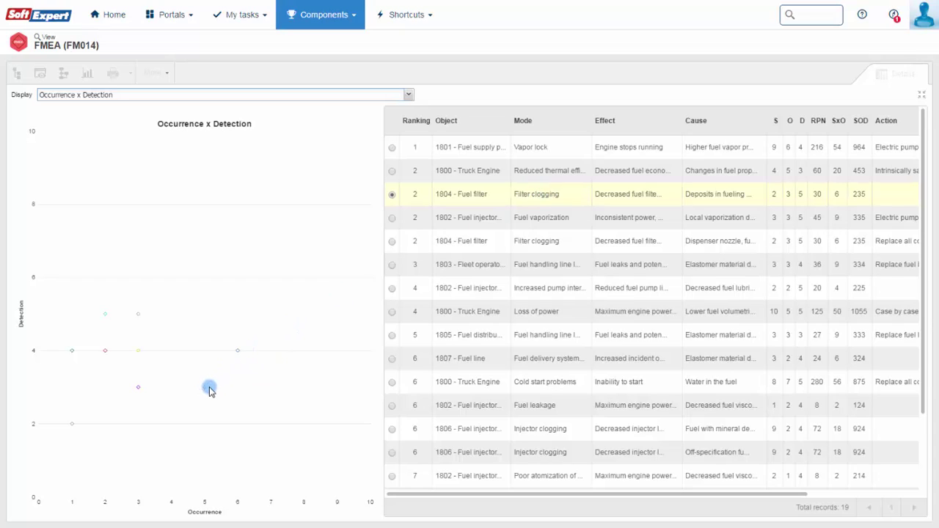
pyautogui.moveTo(207, 391)
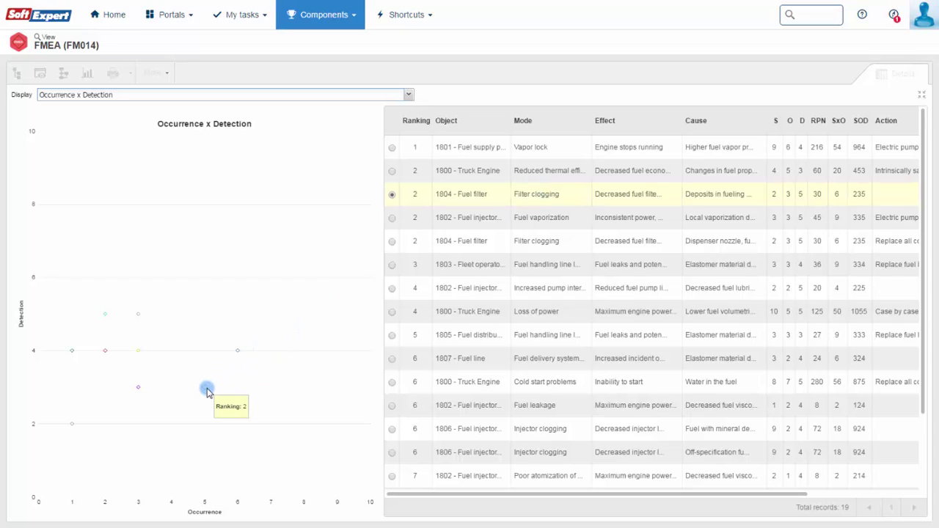
# Open the Tasks view and filter it to the Action approval task type.
pyautogui.click(337, 16)
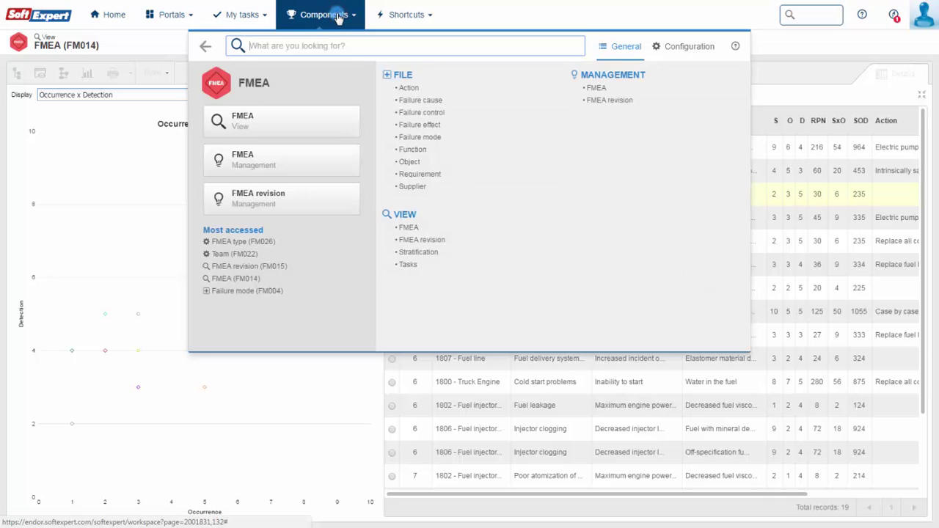
pyautogui.click(421, 266)
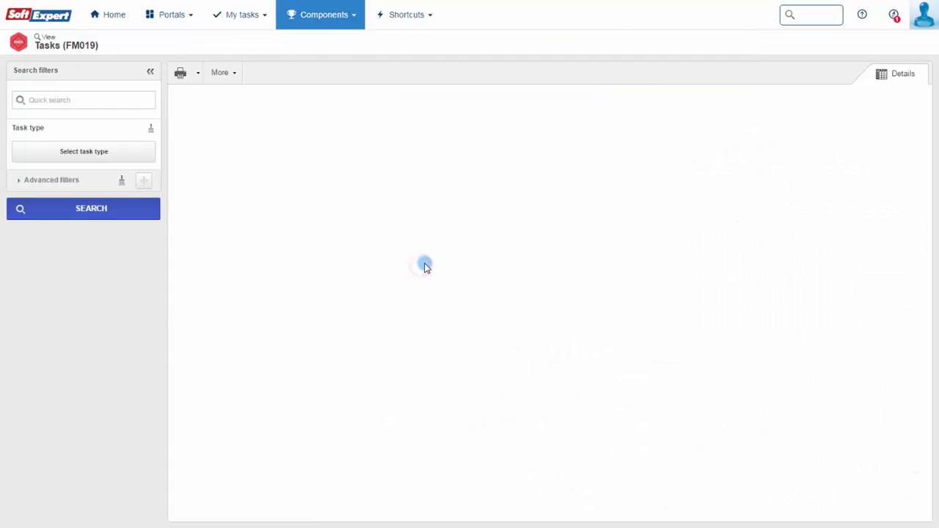
pyautogui.click(132, 154)
pyautogui.click(422, 99)
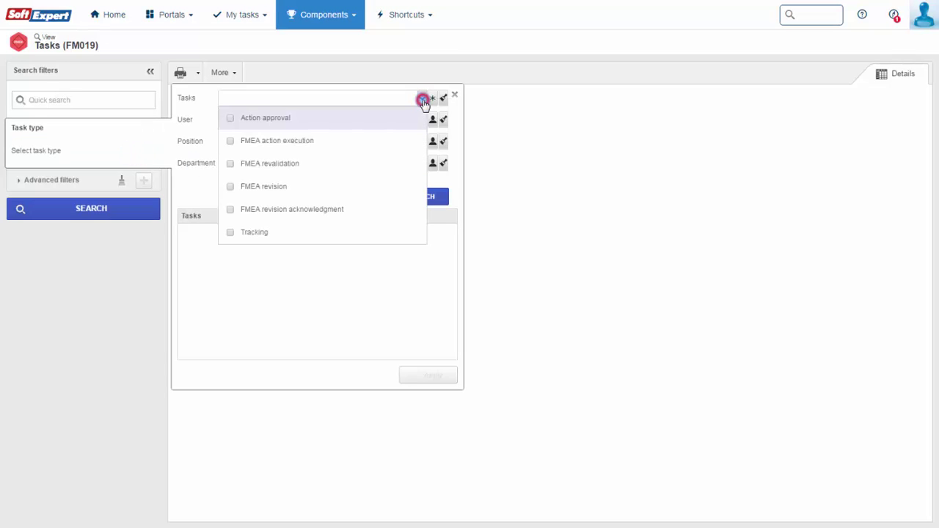
pyautogui.click(423, 100)
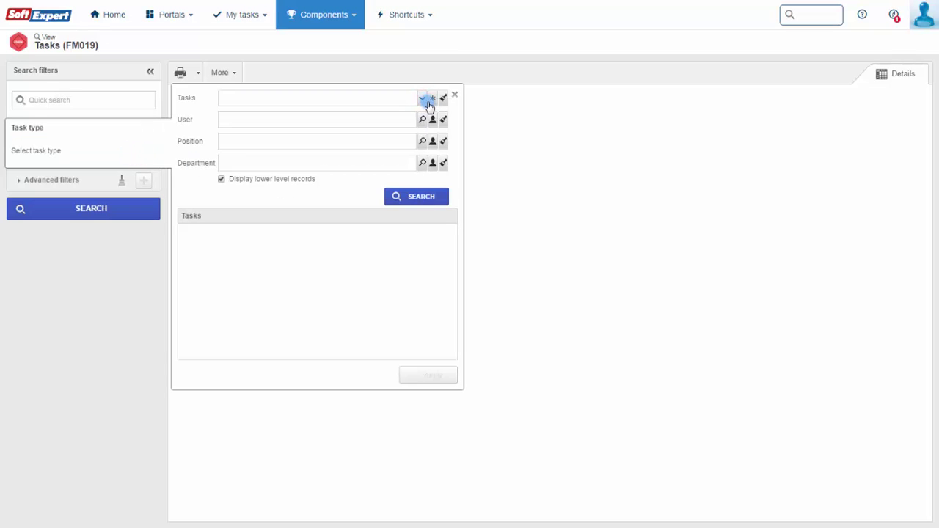
pyautogui.click(433, 102)
pyautogui.click(431, 198)
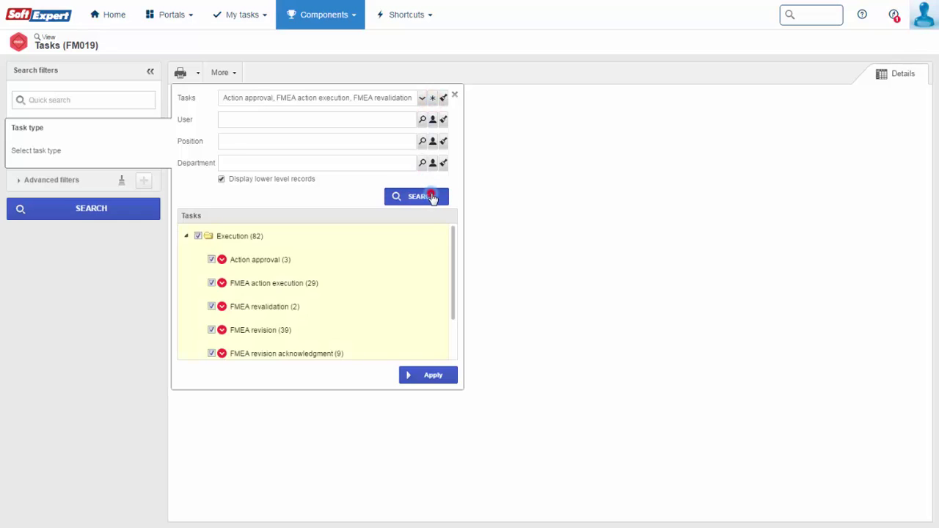
pyautogui.moveTo(451, 230); pyautogui.dragTo(453, 281)
pyautogui.click(429, 375)
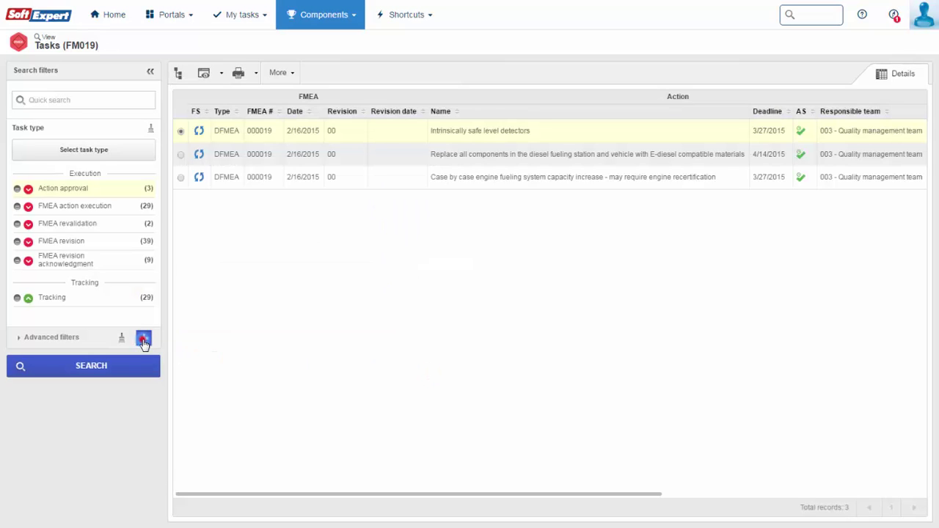
# Add FMEA and Actions sections to the advanced filters.
pyautogui.click(143, 338)
pyautogui.click(163, 356)
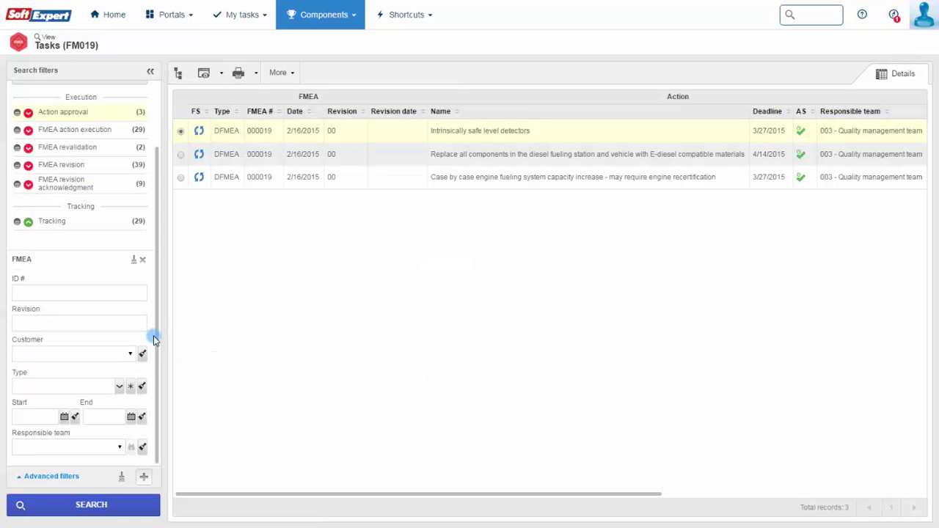
pyautogui.click(144, 478)
pyautogui.click(167, 494)
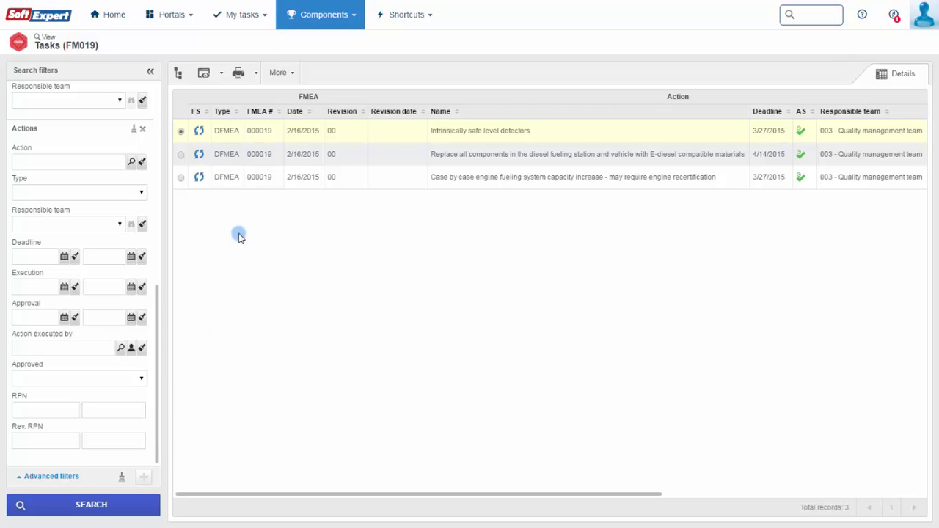
pyautogui.click(330, 14)
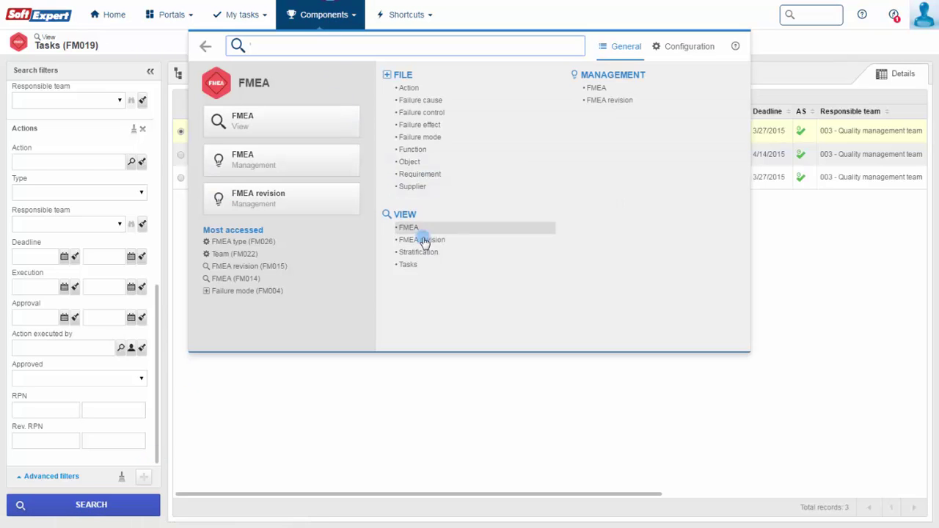
# Open Stratification with the chart enlarged and the record count raised from 5 to 10.
pyautogui.click(443, 252)
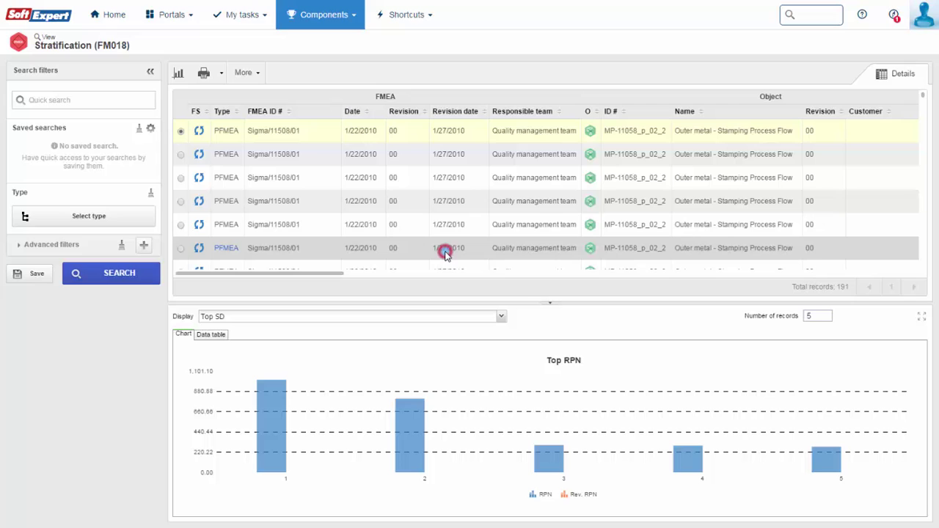
pyautogui.click(921, 315)
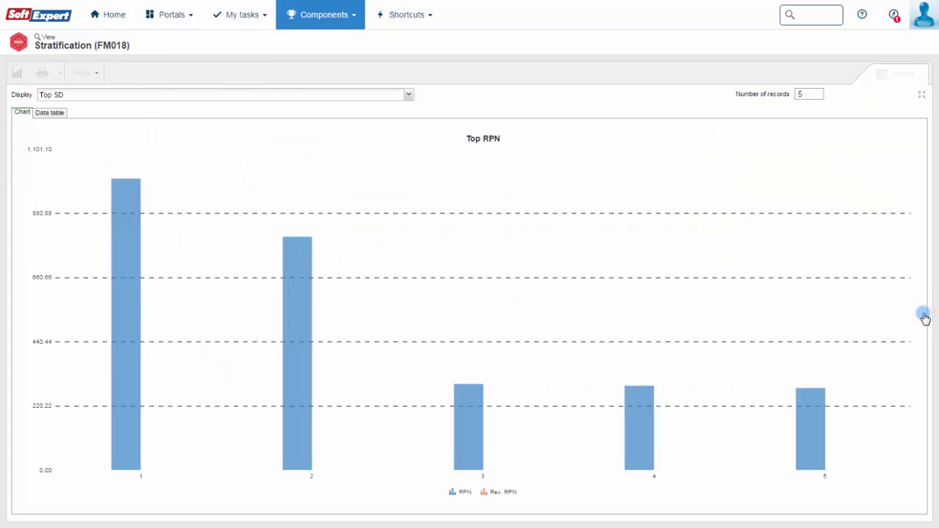
pyautogui.doubleClick(811, 94)
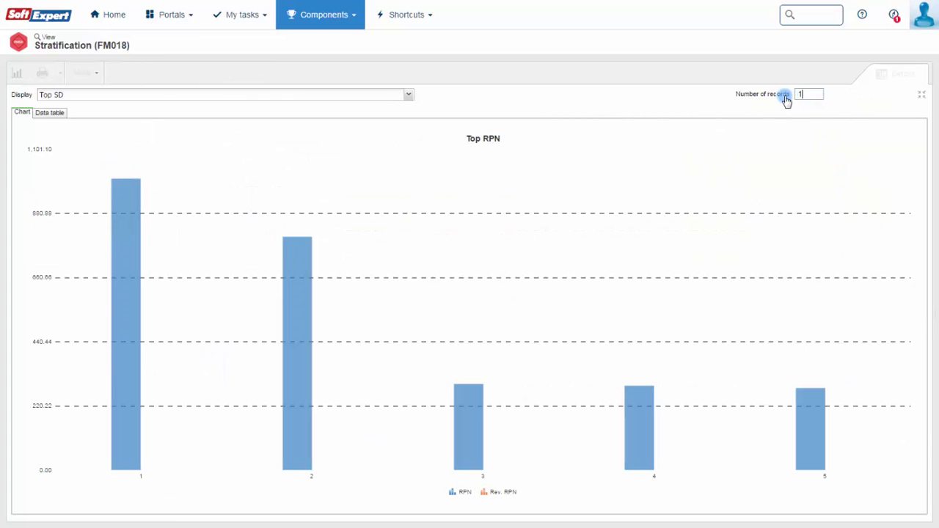
pyautogui.press('Return')
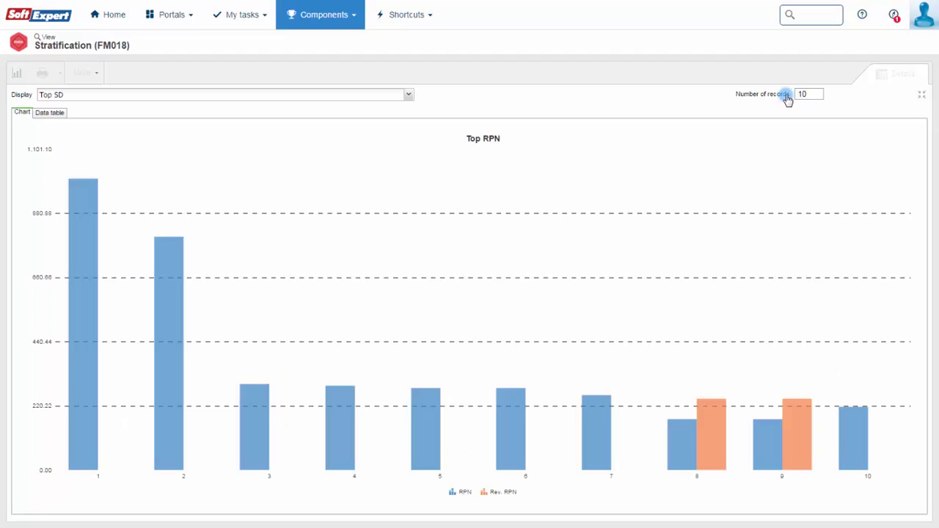
# Switch the chart to Top RPN, view it as a data table, then restore the panel.
pyautogui.click(410, 95)
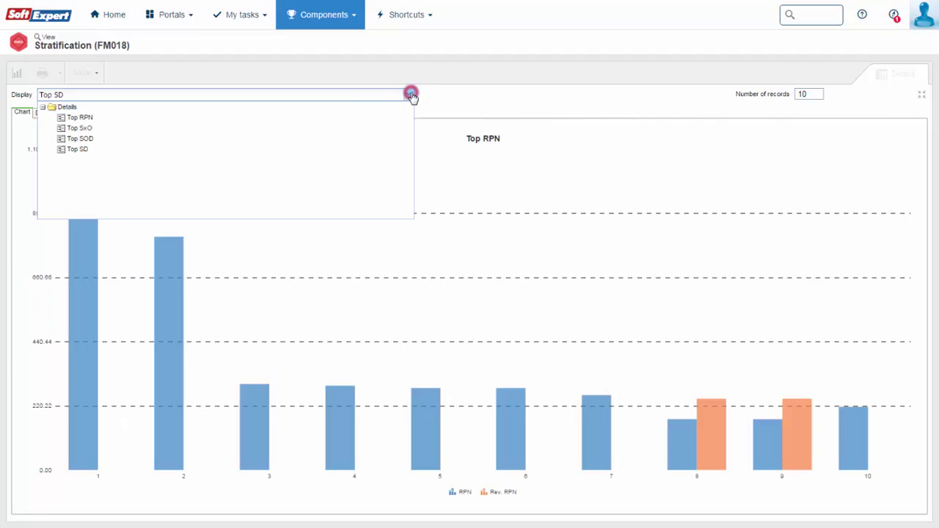
pyautogui.click(318, 119)
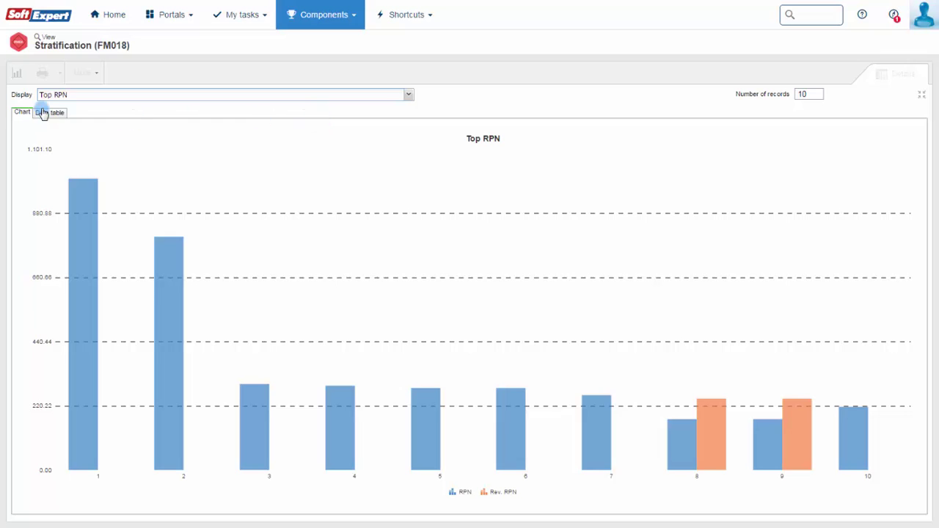
pyautogui.click(48, 112)
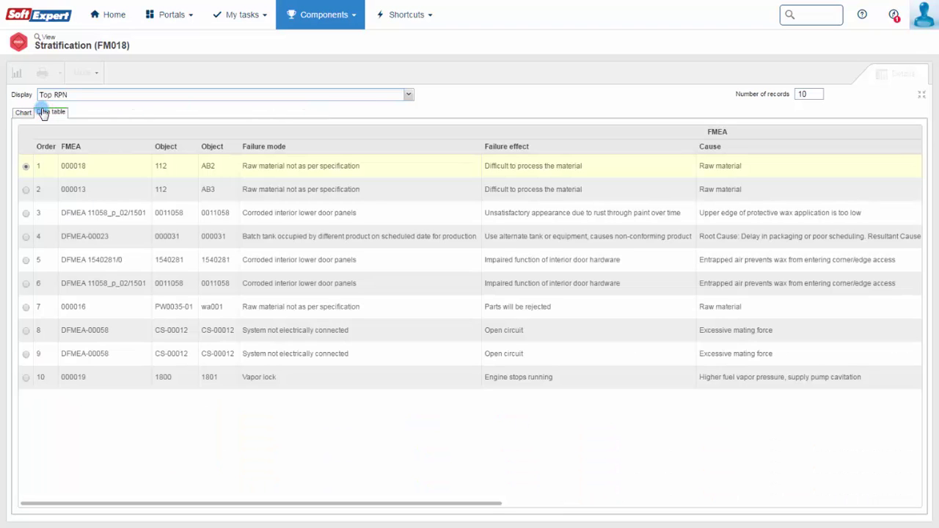
pyautogui.click(923, 99)
# Return to the FMEA view, enlarge its area chart, and list the printable FMEA reports.
pyautogui.click(297, 15)
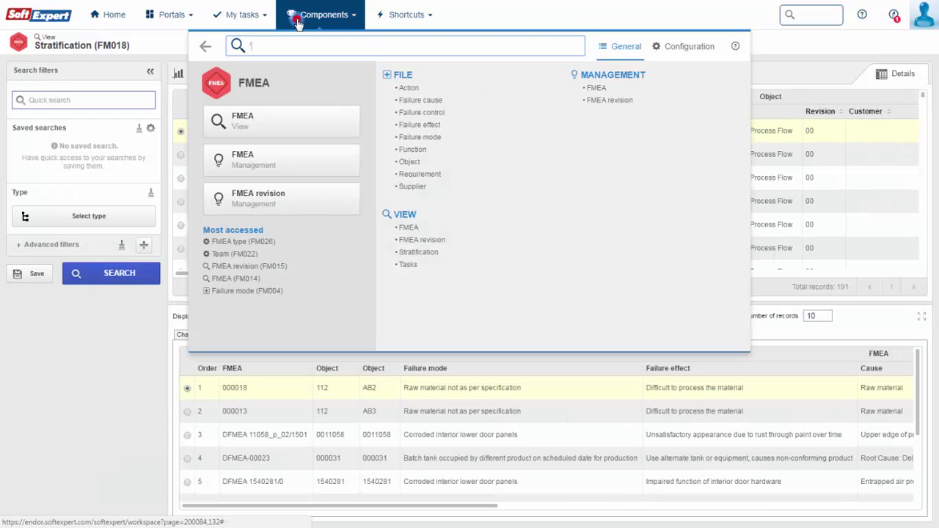
pyautogui.click(409, 225)
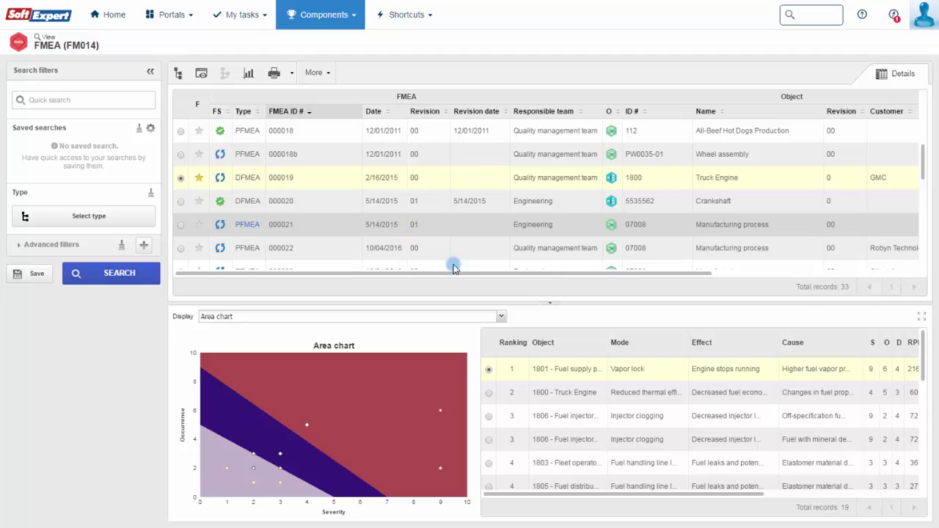
pyautogui.click(921, 318)
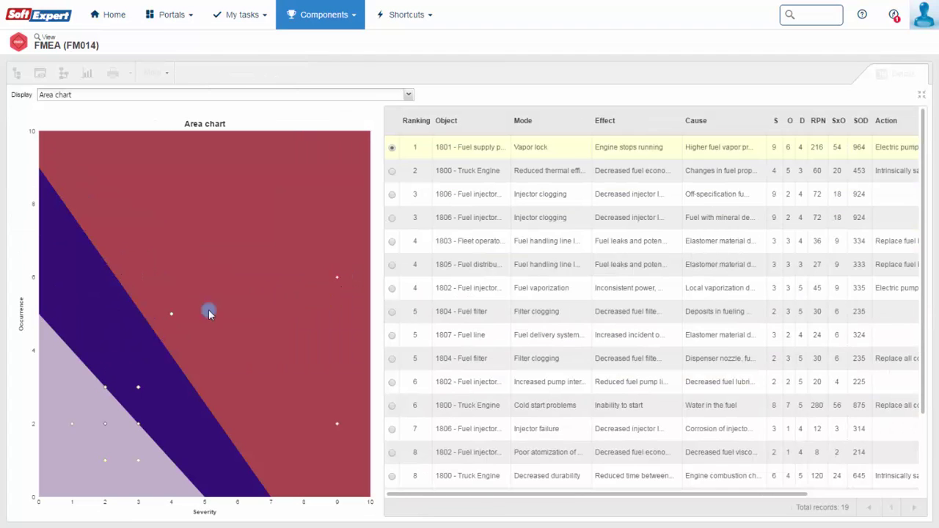
pyautogui.moveTo(137, 389)
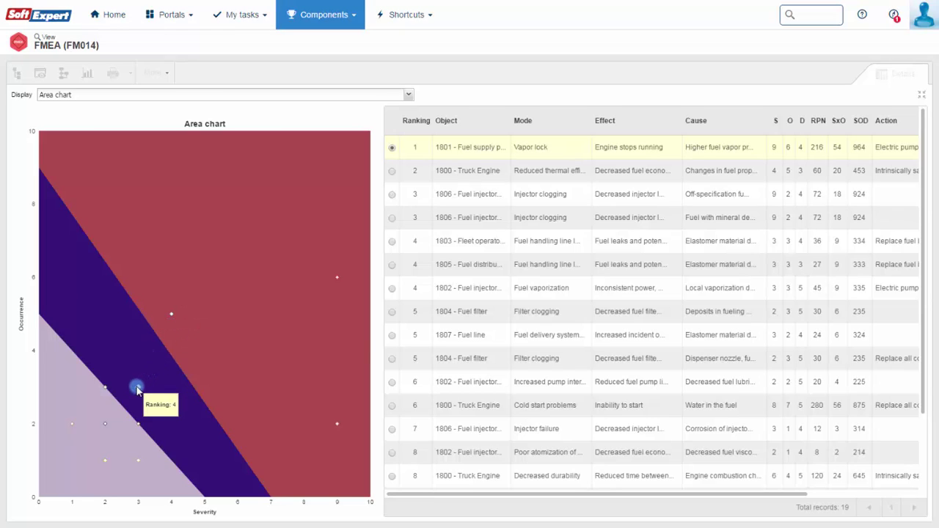
pyautogui.click(920, 99)
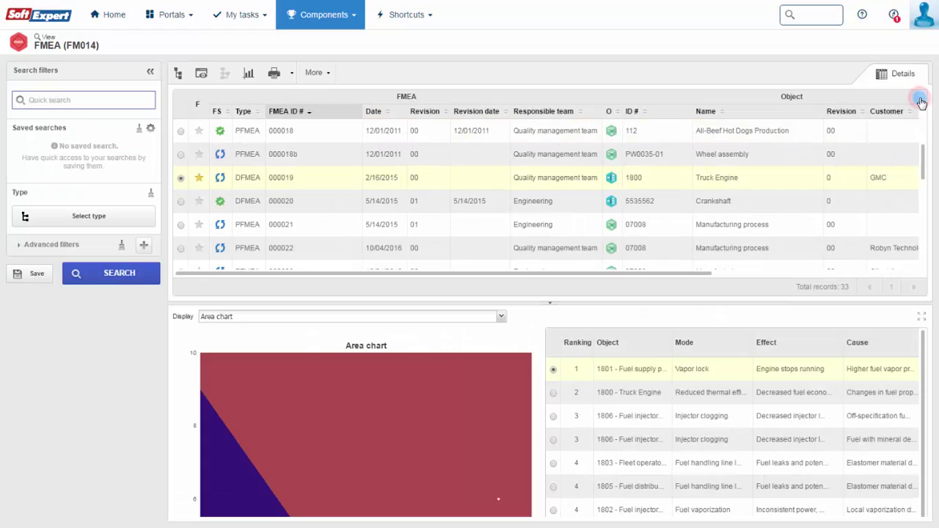
pyautogui.click(292, 74)
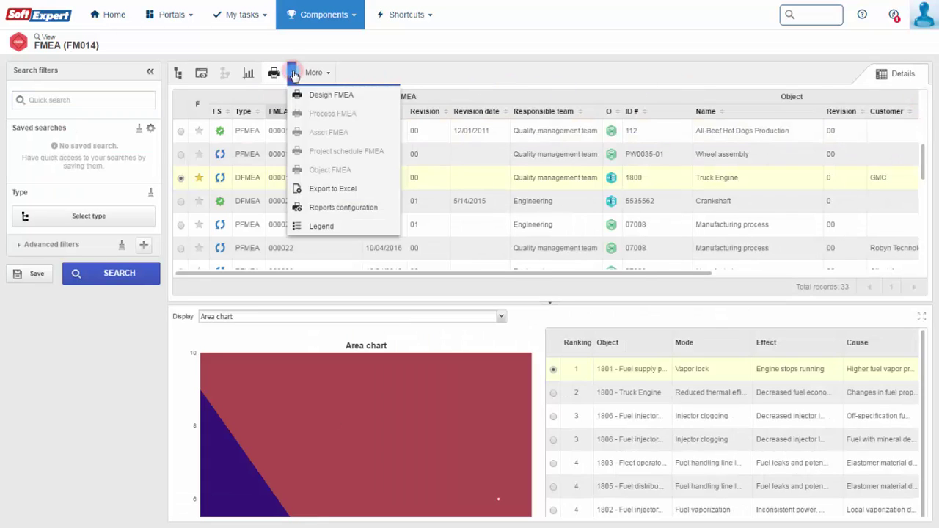
pyautogui.click(371, 96)
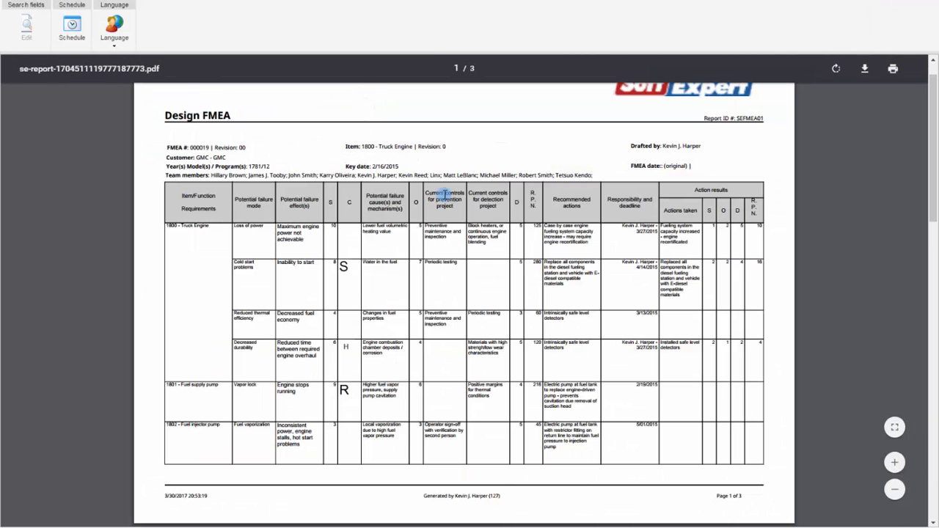
pyautogui.moveTo(932, 104); pyautogui.dragTo(927, 396)
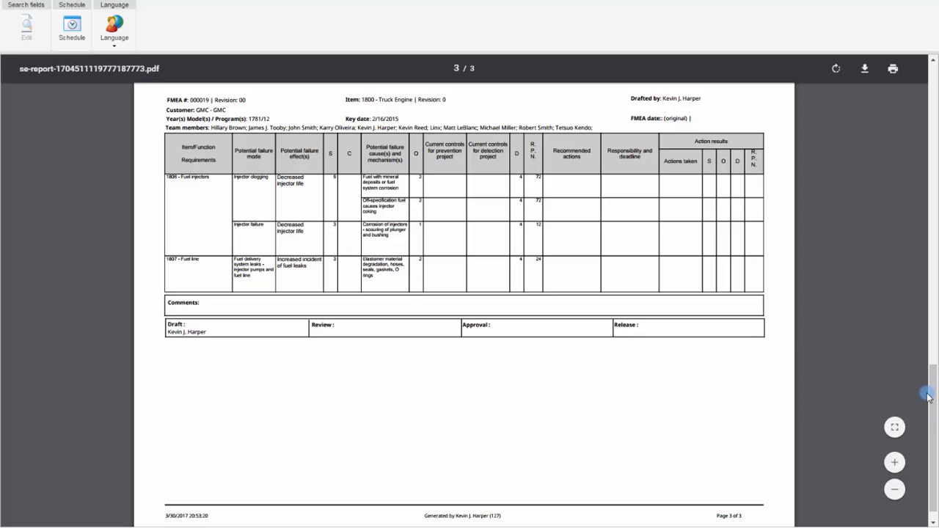
pyautogui.click(931, 6)
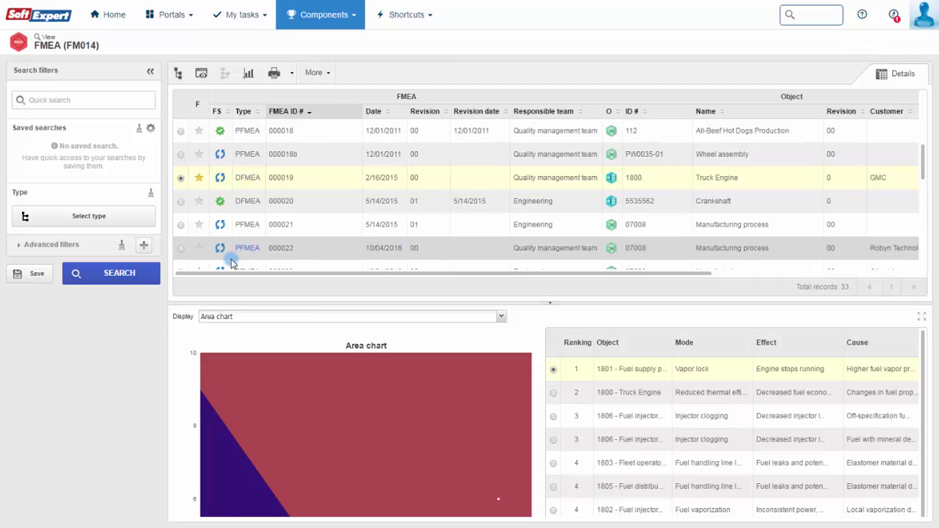
# Add FMEA, Item, Process, Asset and Project filter groups, one after another, to the search filters.
pyautogui.click(145, 245)
pyautogui.click(154, 283)
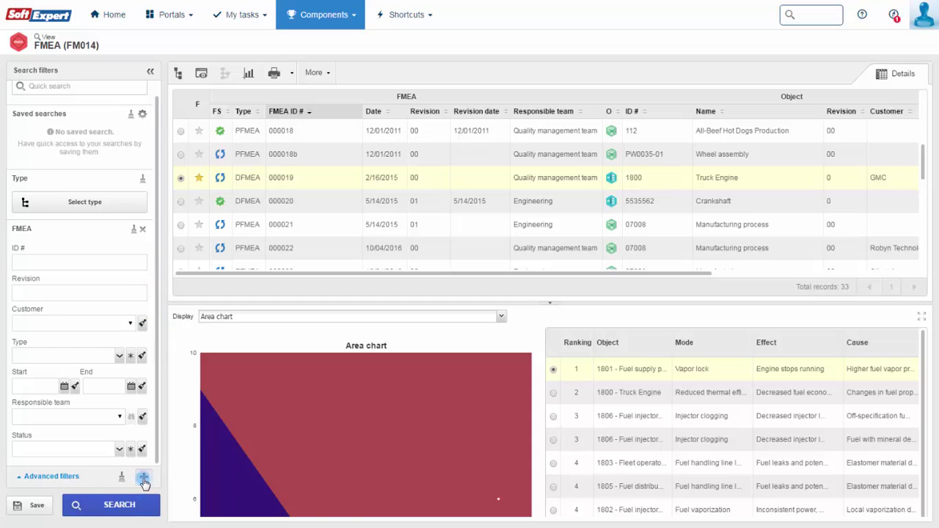
pyautogui.click(145, 478)
pyautogui.click(161, 360)
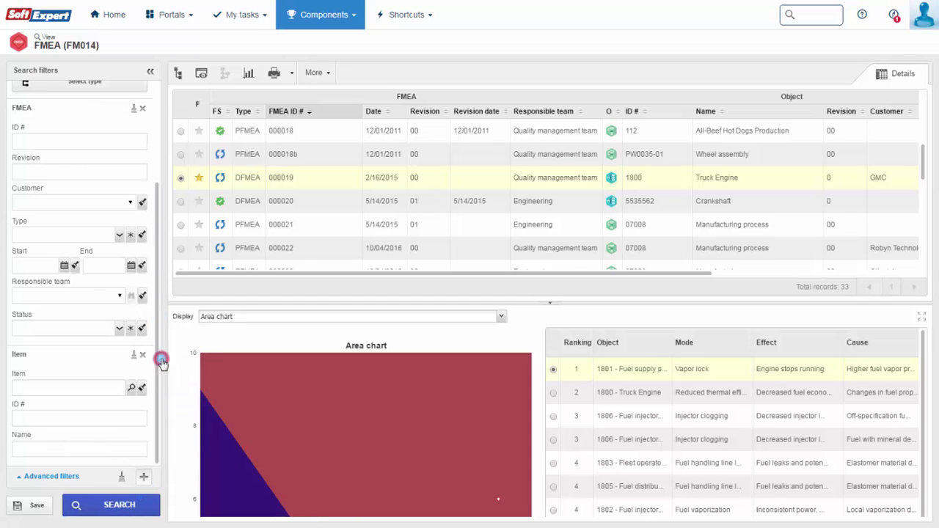
pyautogui.click(143, 477)
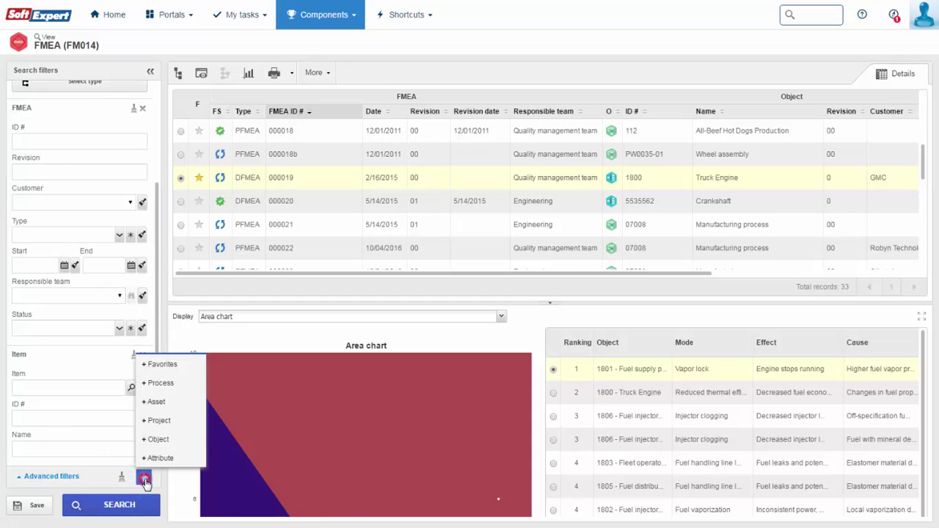
pyautogui.click(173, 388)
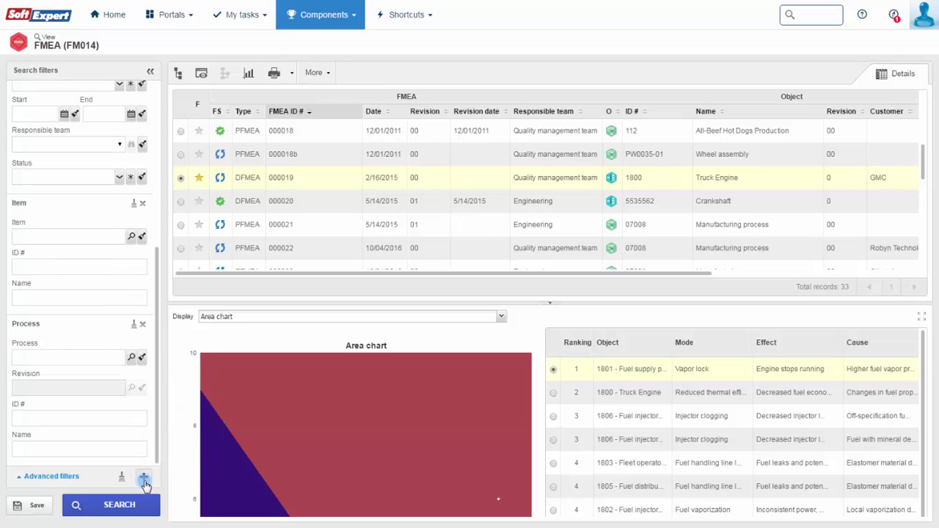
pyautogui.click(143, 479)
pyautogui.click(159, 401)
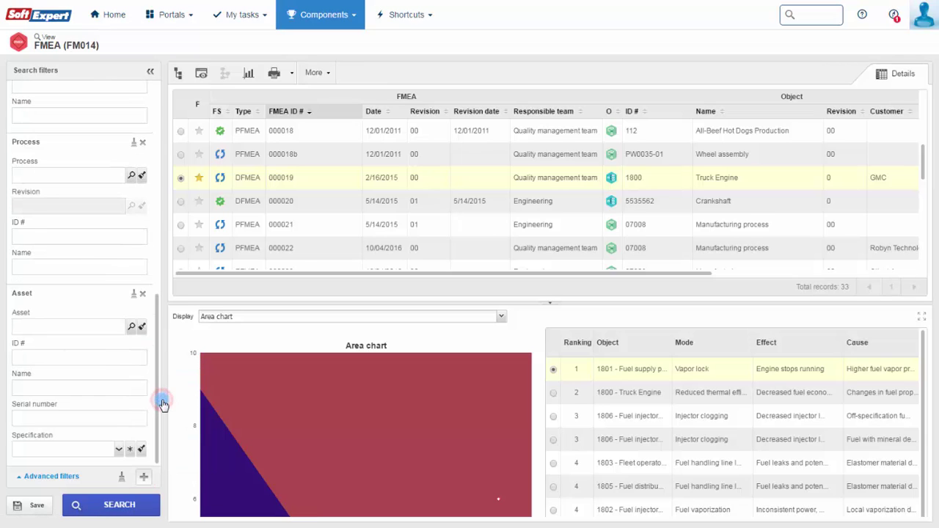
pyautogui.click(144, 476)
pyautogui.click(162, 419)
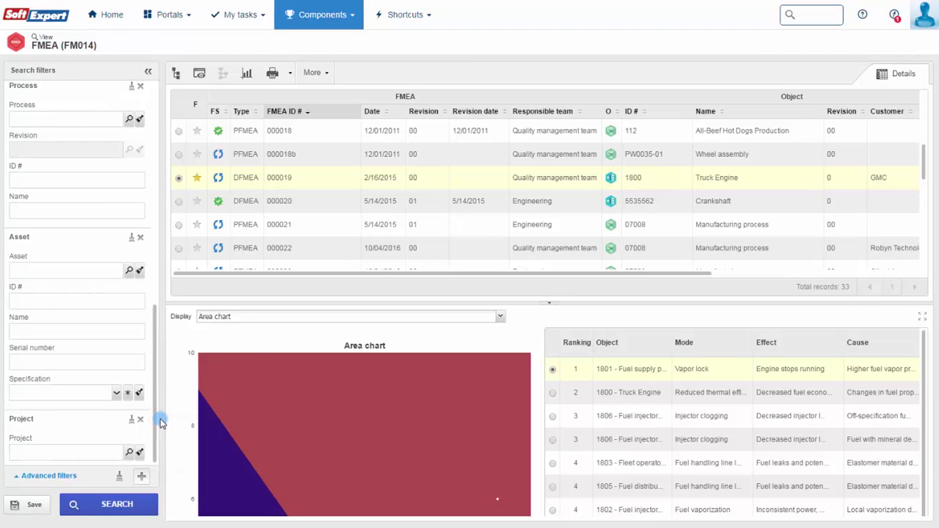
pyautogui.click(320, 16)
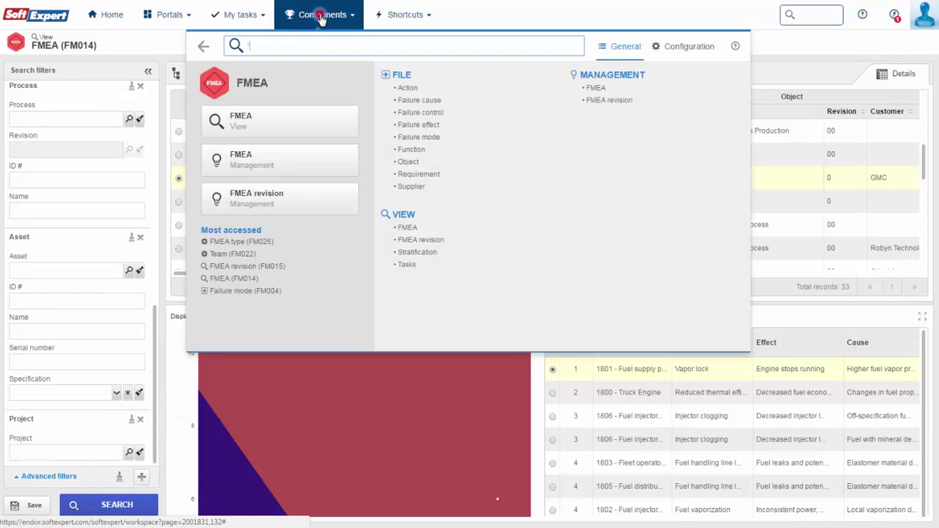
# View the Crankshaft revision's change details for FMEA 000020, then go back to the FMEA list.
pyautogui.click(462, 241)
pyautogui.click(919, 413)
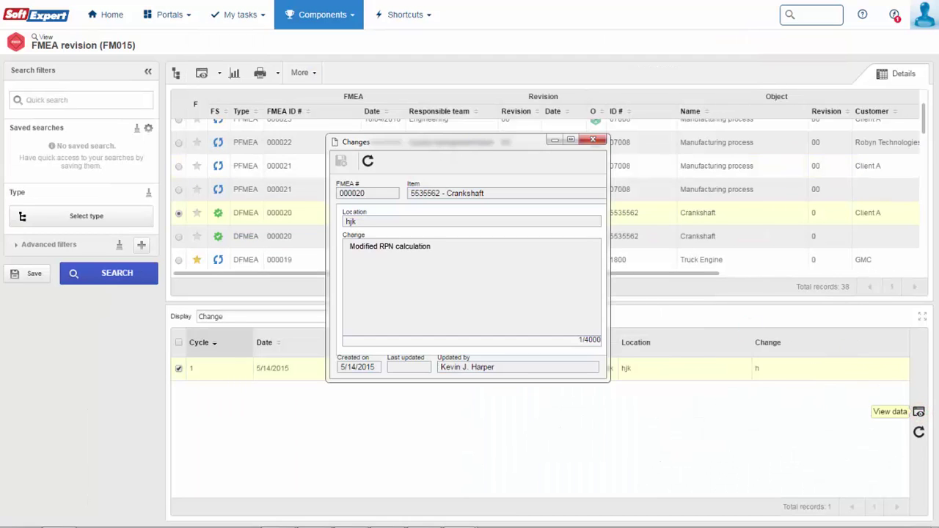
pyautogui.click(598, 140)
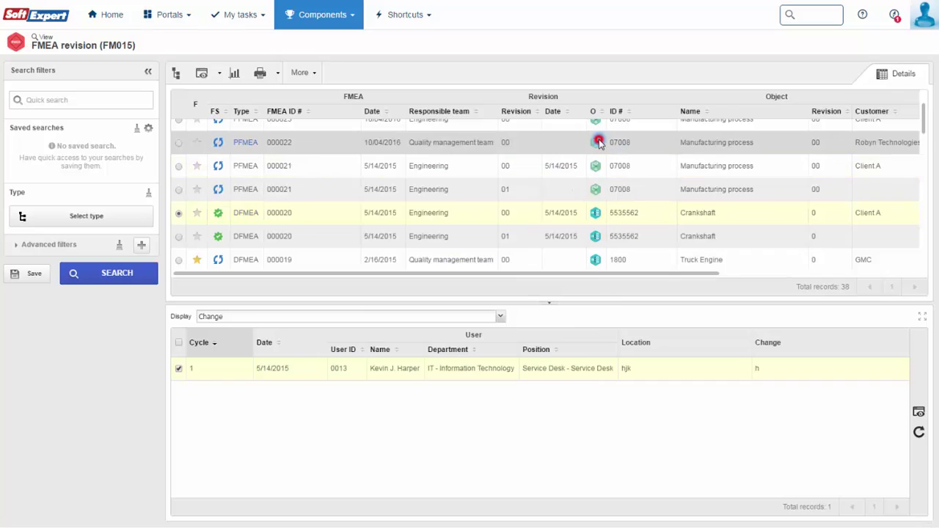
pyautogui.click(320, 15)
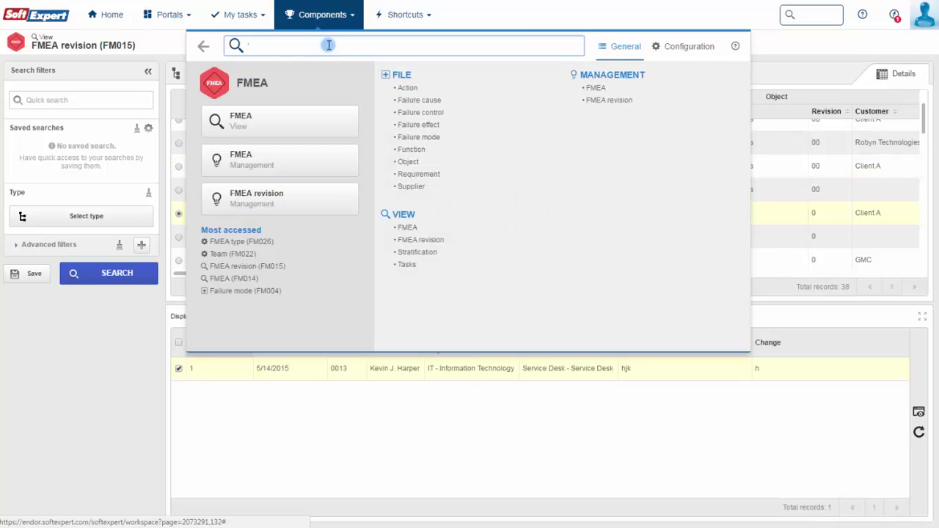
pyautogui.click(408, 227)
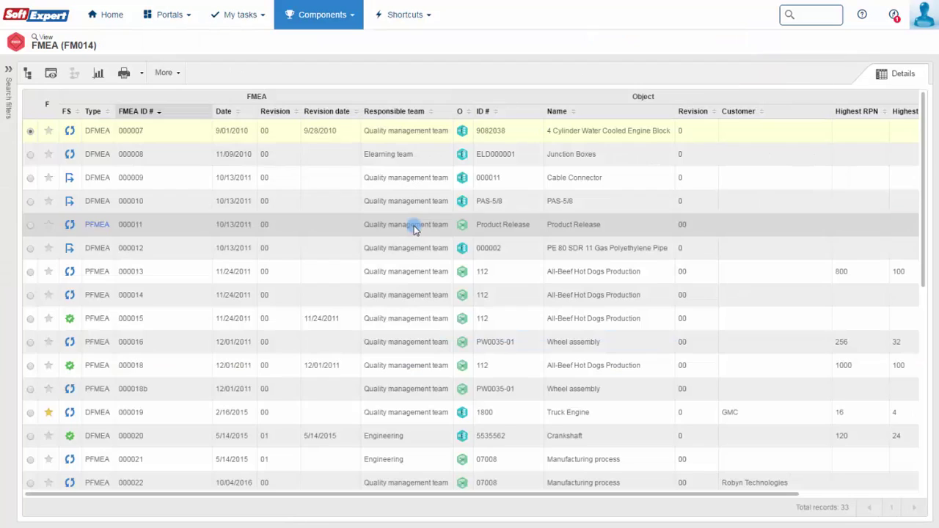
# Start a new analytics vision with Number of records and Customer columns and summed Highest RPN, SD, SxO.
pyautogui.click(100, 75)
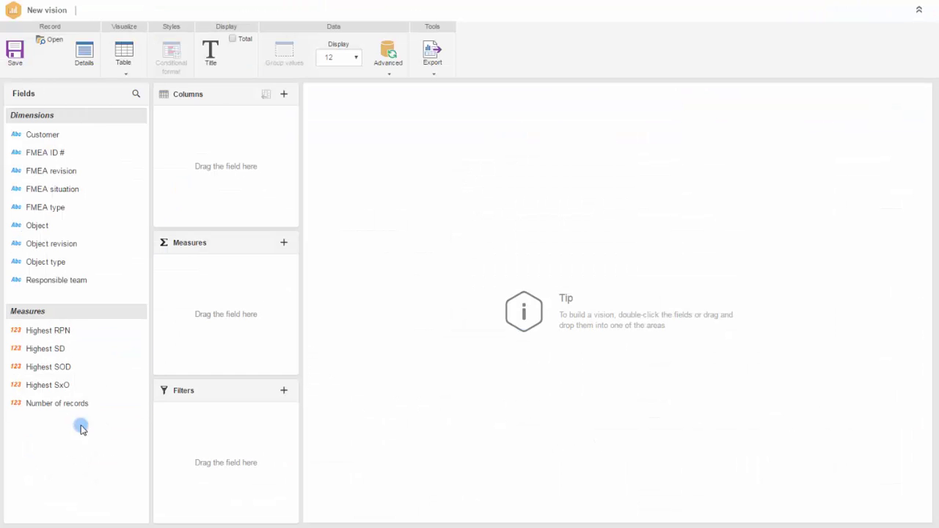
pyautogui.moveTo(84, 405); pyautogui.dragTo(213, 121)
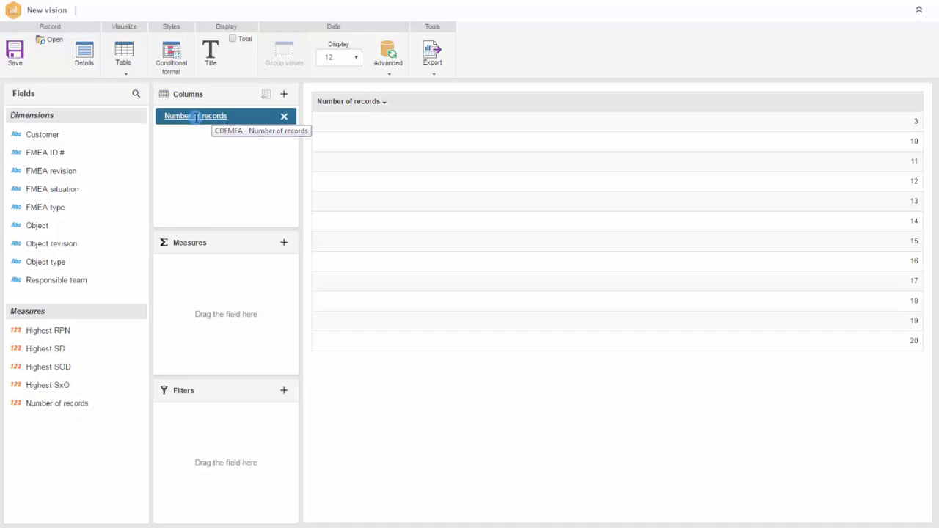
pyautogui.moveTo(80, 135); pyautogui.dragTo(167, 137)
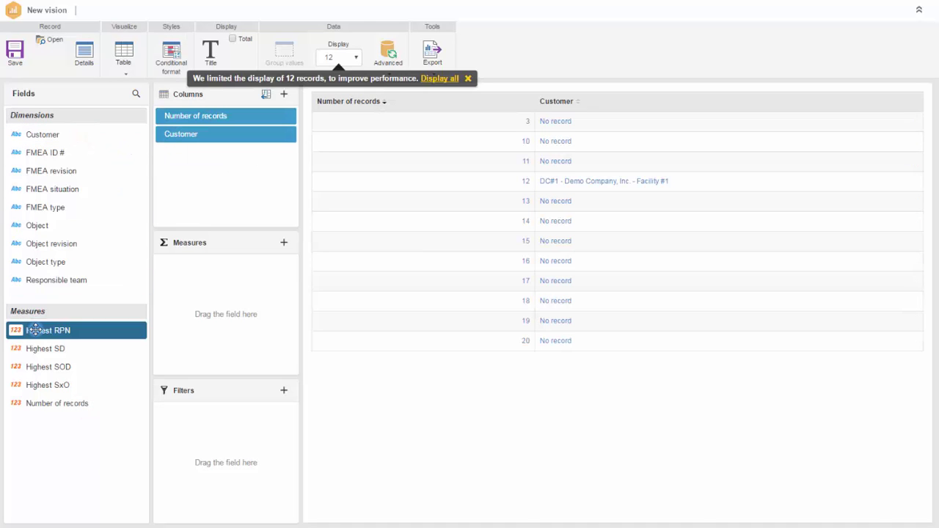
pyautogui.moveTo(34, 330); pyautogui.dragTo(169, 272)
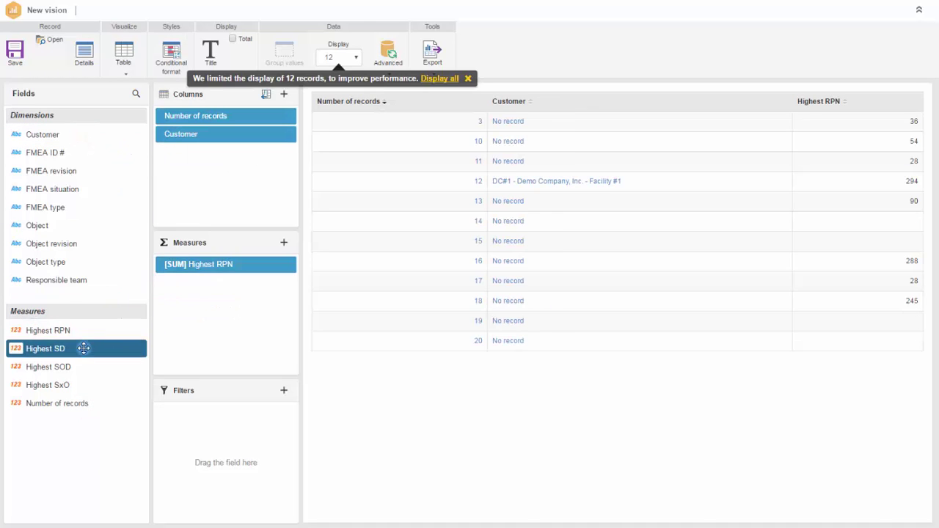
pyautogui.moveTo(83, 348); pyautogui.dragTo(178, 298)
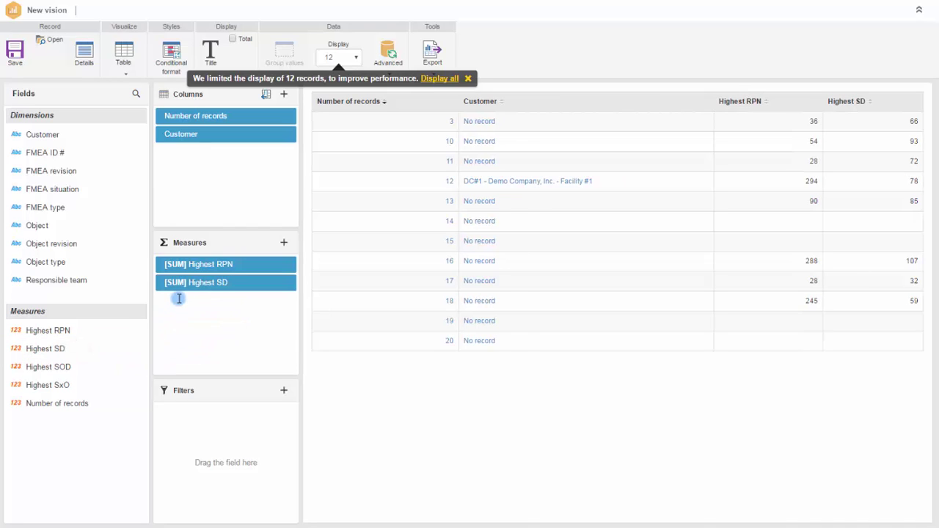
pyautogui.moveTo(70, 385); pyautogui.dragTo(174, 311)
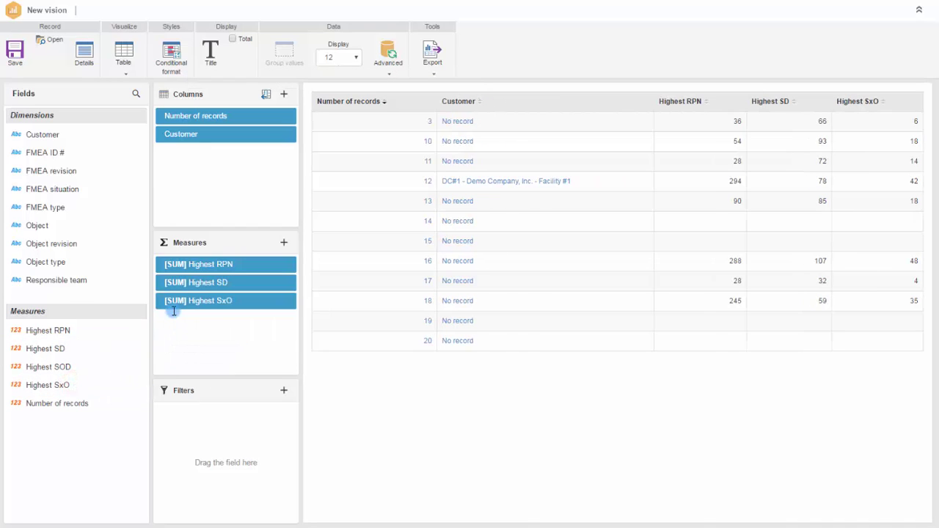
# Show the vision as a column chart, then remove Customer, Highest SD and Highest SxO.
pyautogui.click(130, 75)
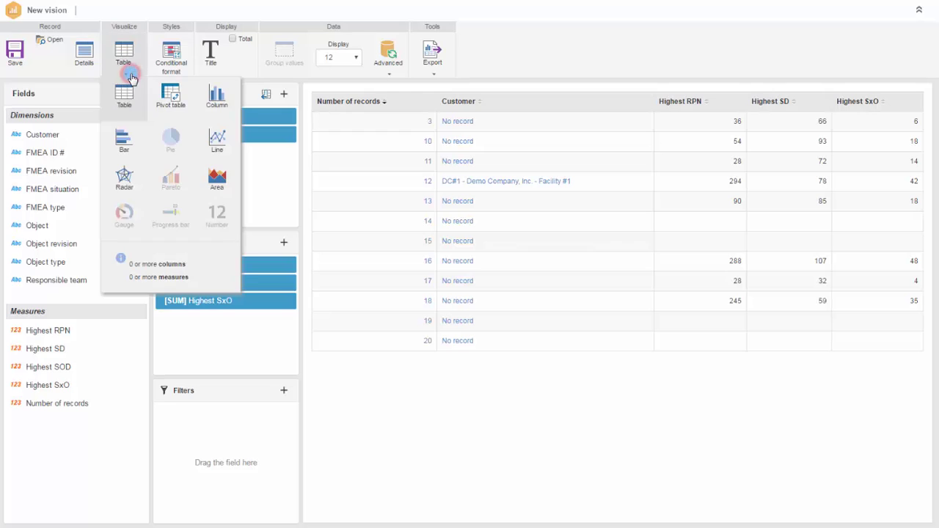
pyautogui.click(217, 98)
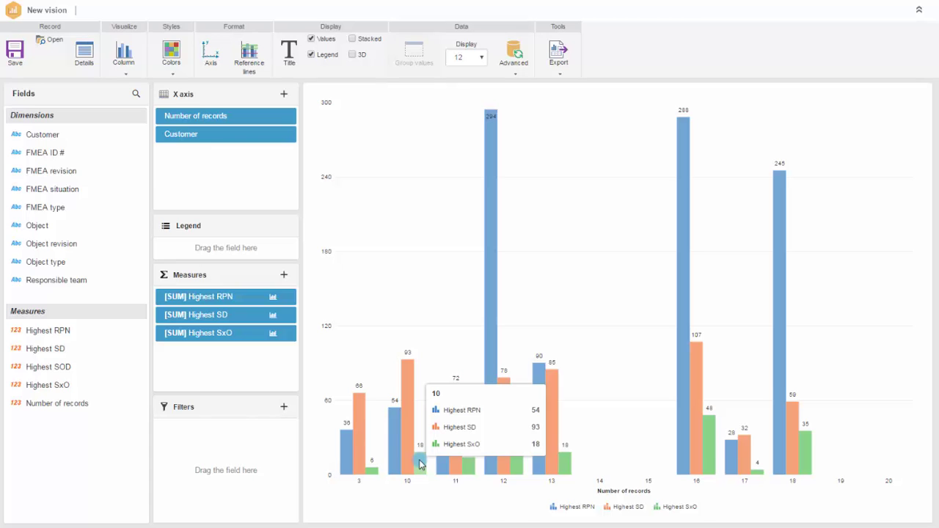
pyautogui.click(284, 134)
pyautogui.click(283, 318)
pyautogui.click(285, 318)
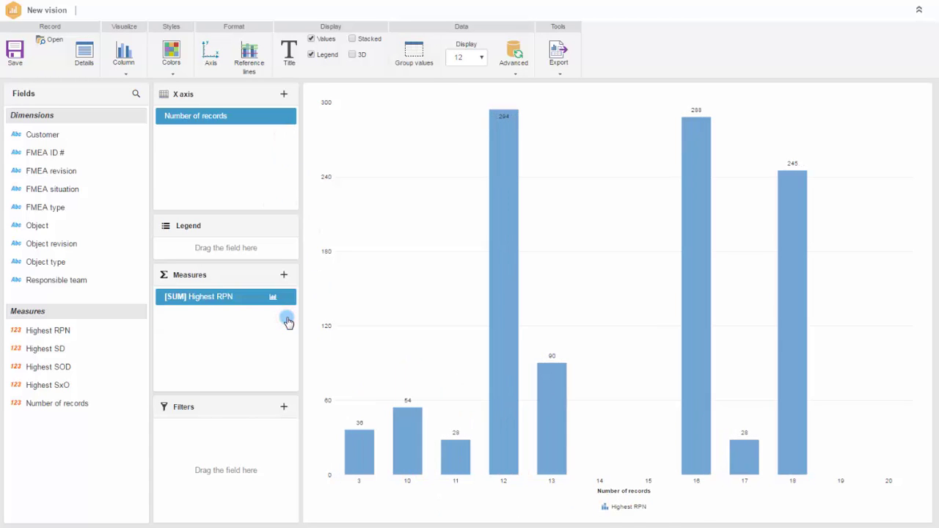
pyautogui.click(125, 67)
# Switch to a pie chart and try Number of records as the measure sliced by Customer.
pyautogui.click(177, 143)
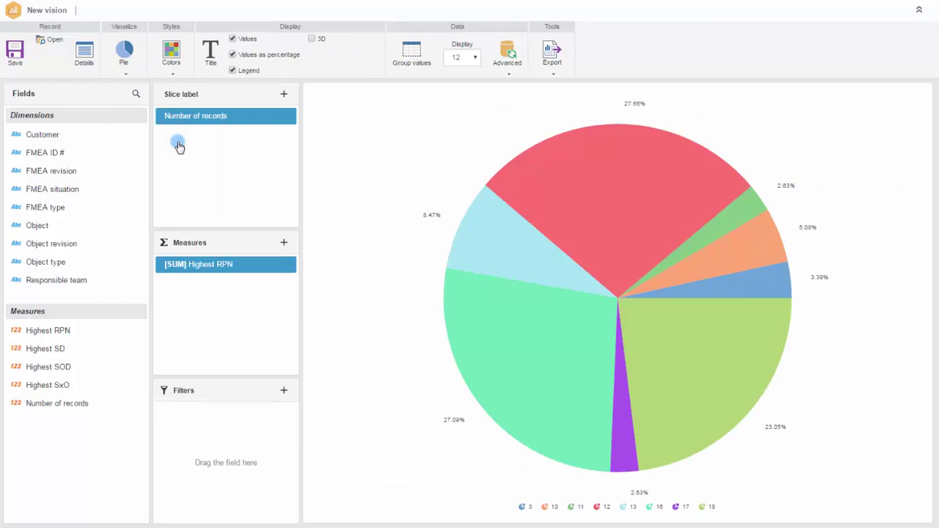
pyautogui.click(286, 264)
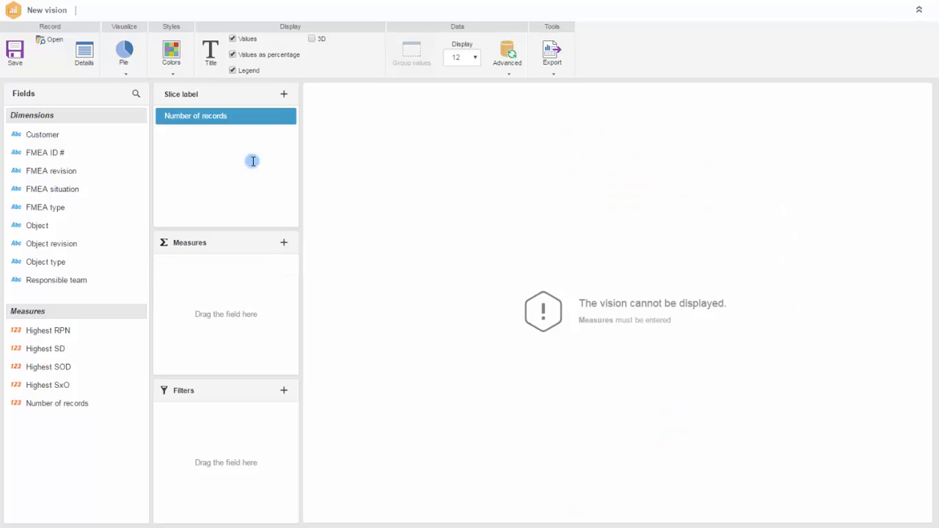
pyautogui.moveTo(245, 116); pyautogui.dragTo(214, 275)
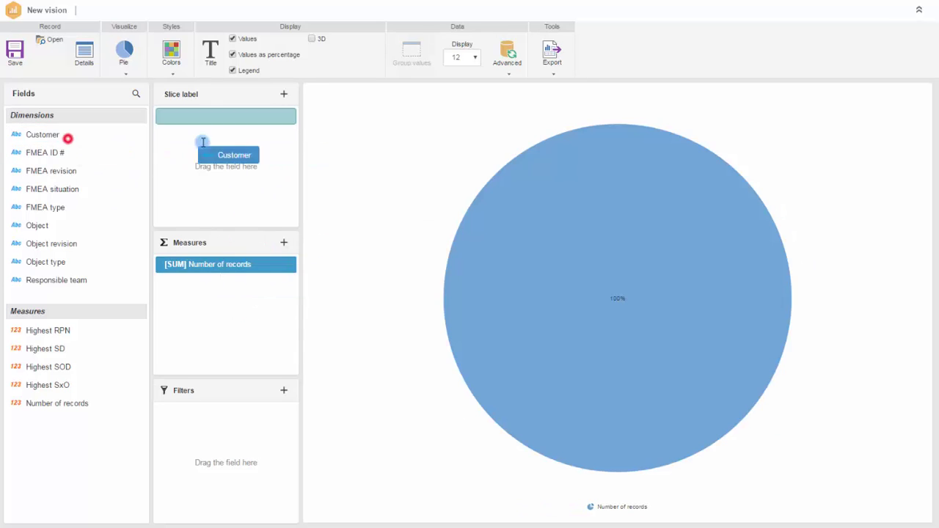
pyautogui.moveTo(212, 139); pyautogui.dragTo(219, 134)
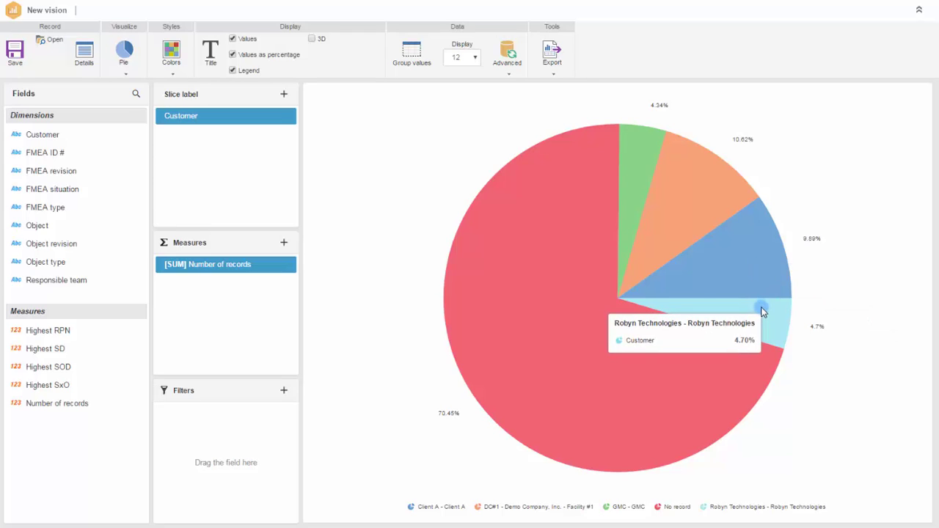
# Replace those with Object as the slice label and Highest RPN as the measure.
pyautogui.click(287, 117)
pyautogui.click(288, 269)
pyautogui.moveTo(88, 223); pyautogui.dragTo(181, 153)
pyautogui.moveTo(94, 329); pyautogui.dragTo(199, 279)
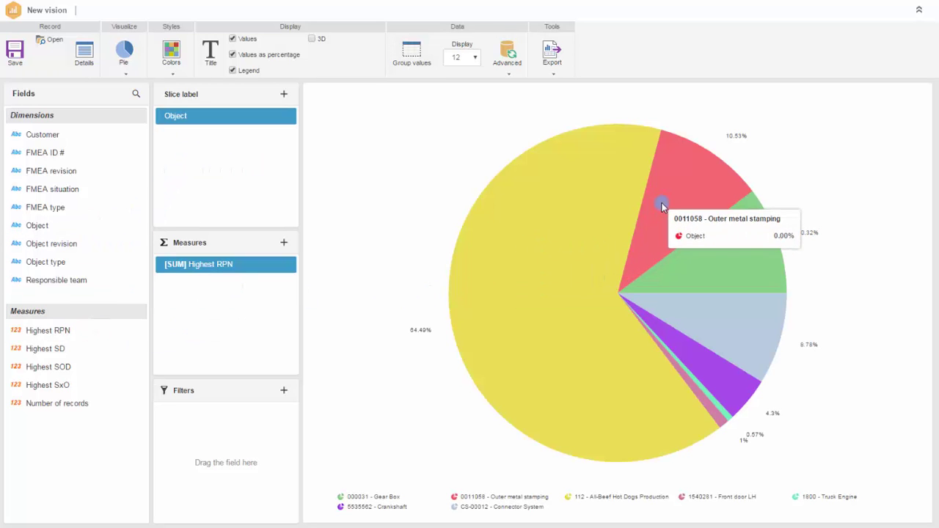